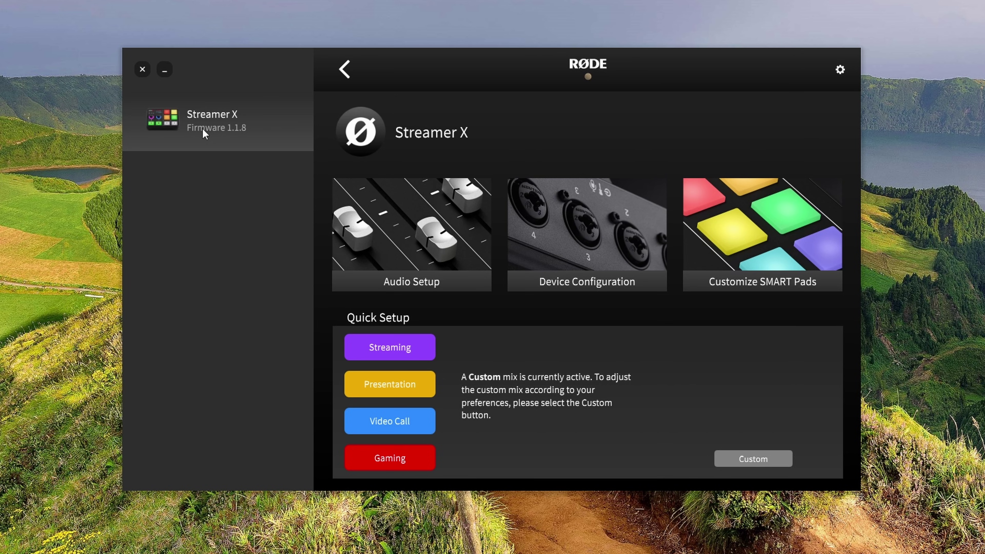
Check the Streamer X device information and the application settings, and return to the device overview.
click(587, 248)
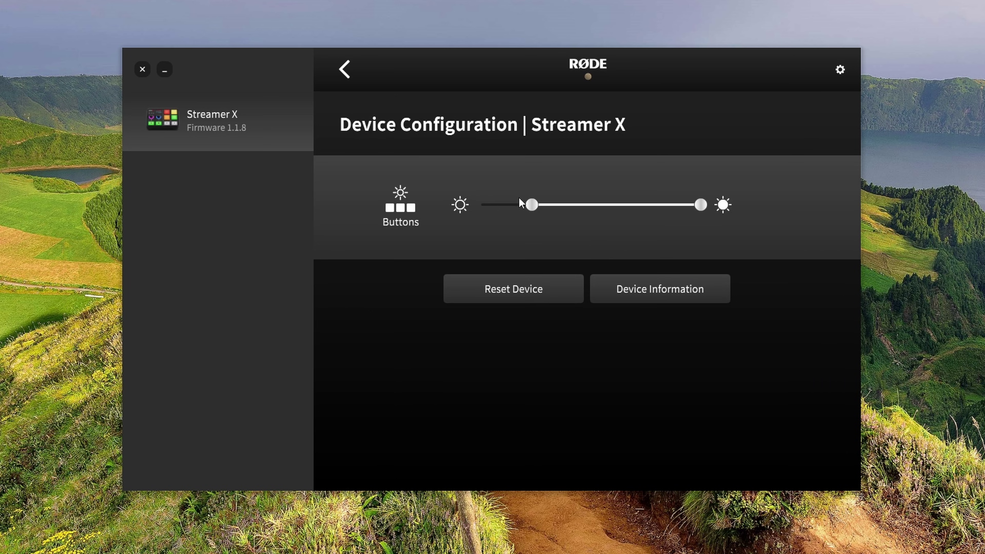
click(664, 288)
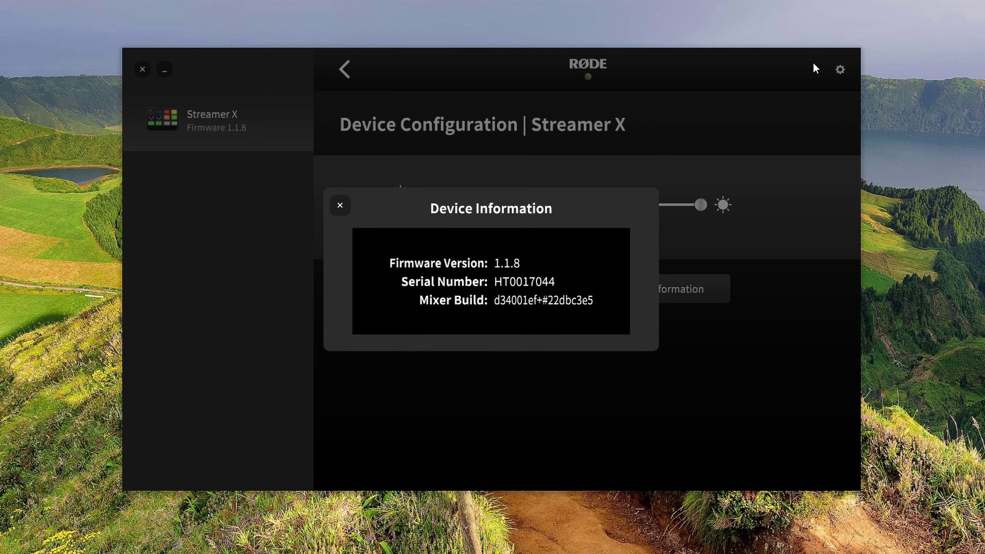
click(340, 205)
click(839, 70)
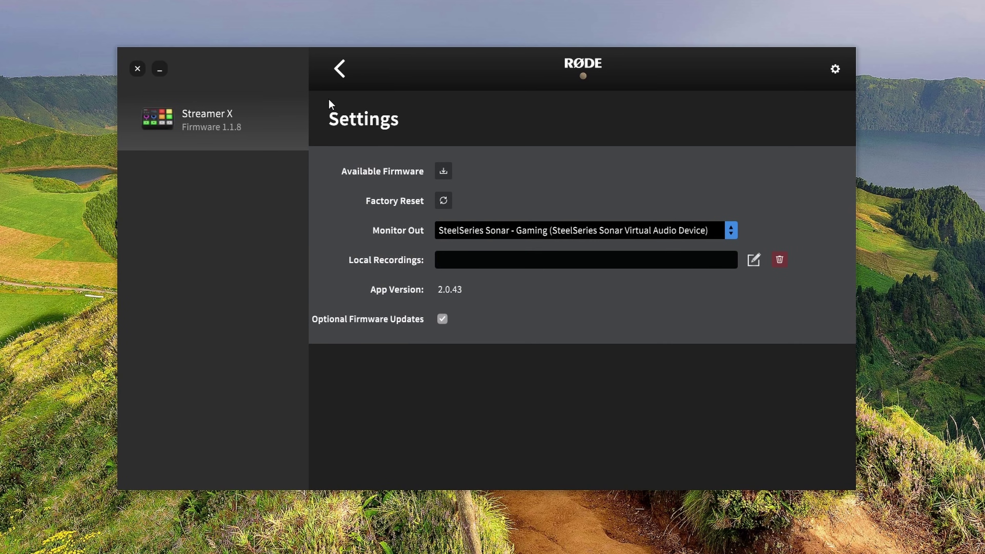
click(340, 70)
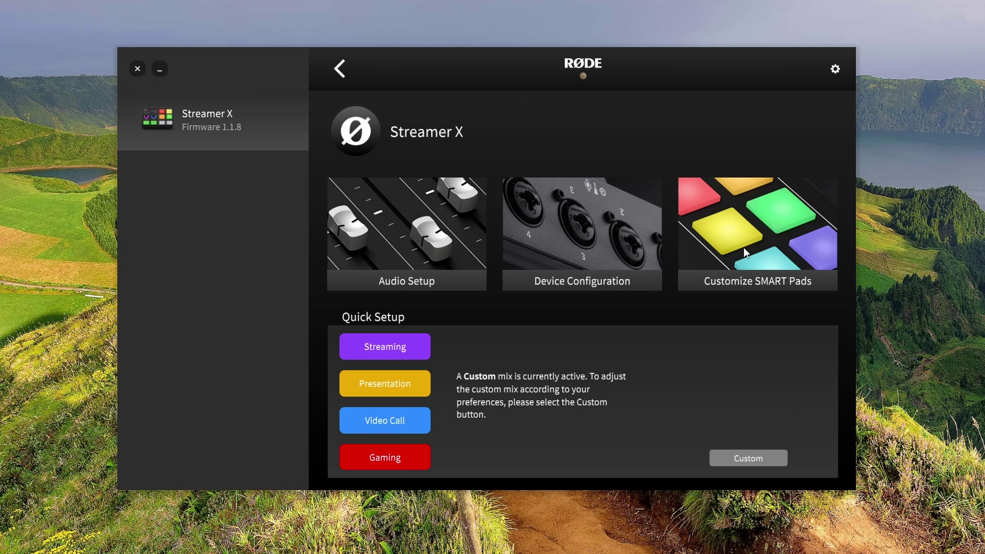
Open the SMART Pads customization and view the Airhorn pad's sound settings in bank 1.
click(759, 246)
click(607, 346)
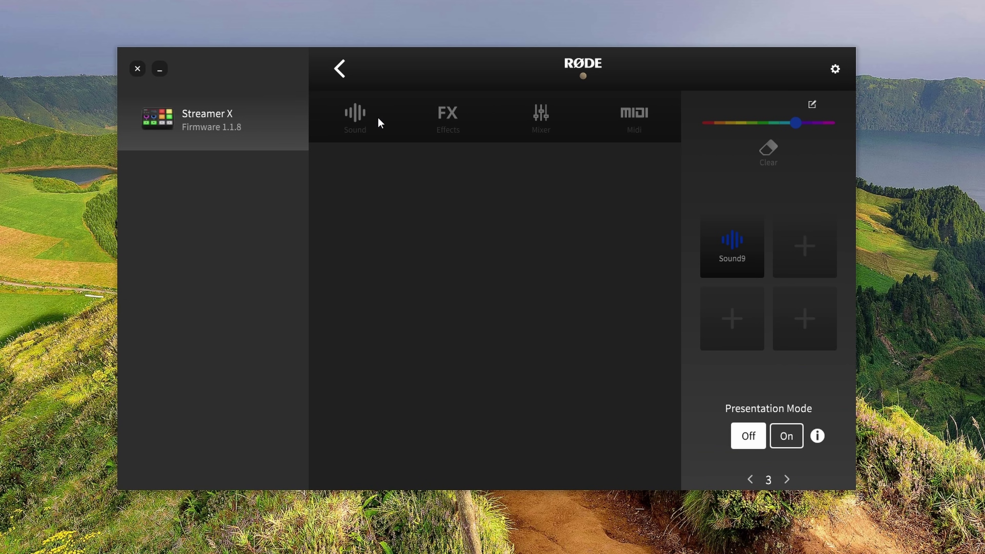
click(750, 479)
click(750, 480)
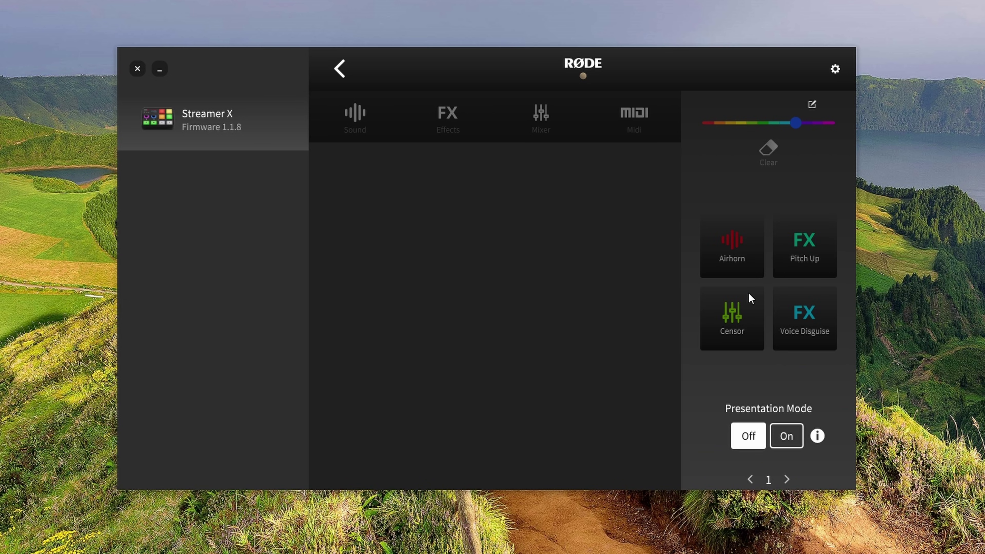
click(737, 271)
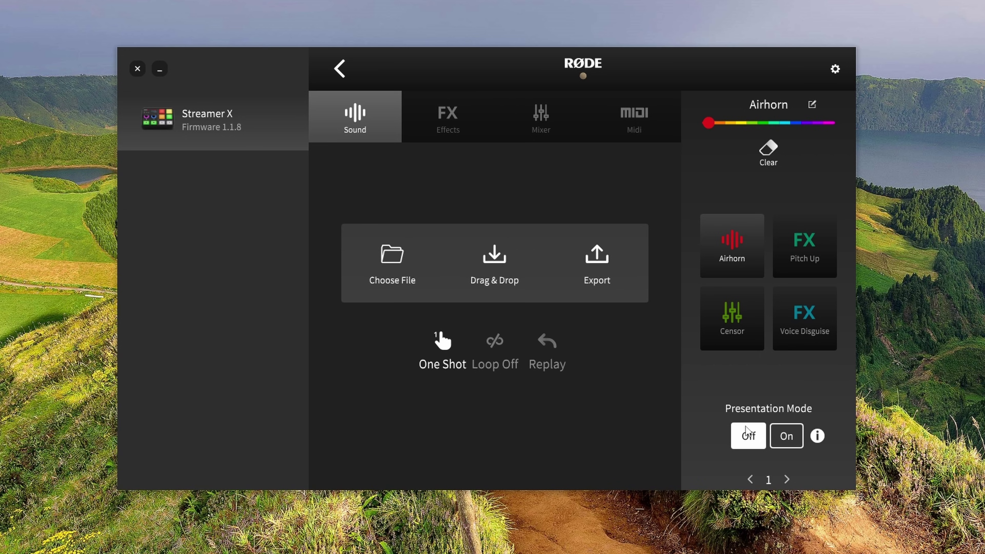
Turn the empty pad next to Sound9 in bank 3 into an Effects pad.
click(788, 479)
click(787, 480)
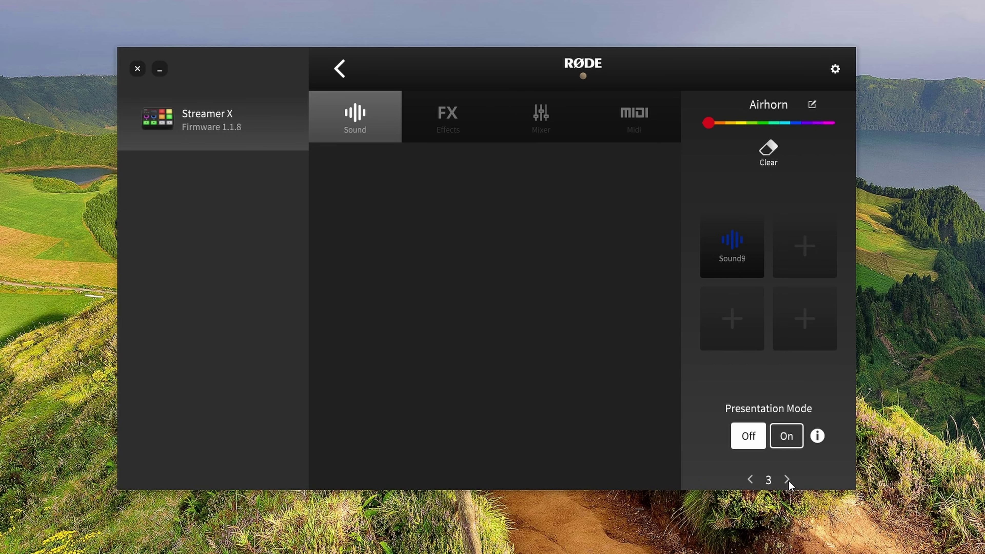
click(805, 259)
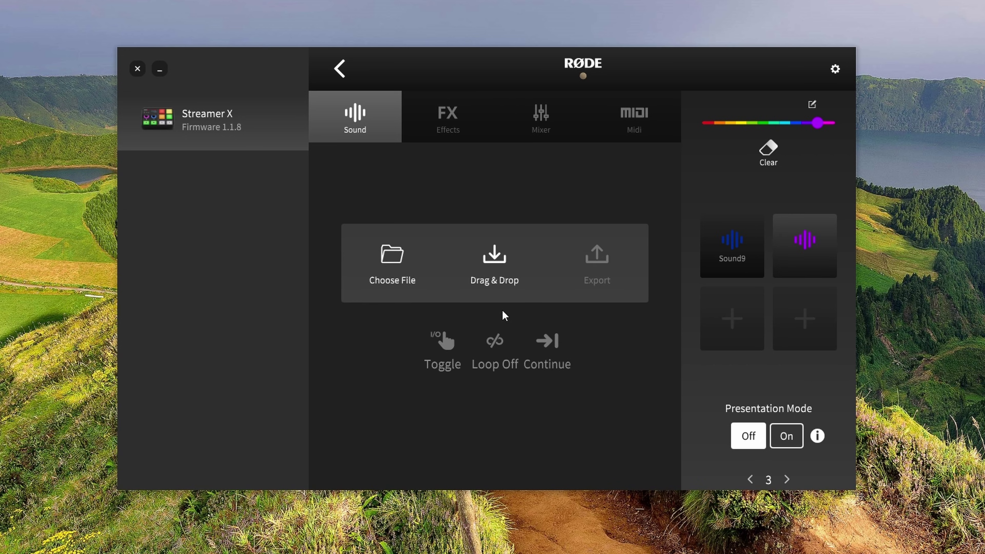
click(453, 134)
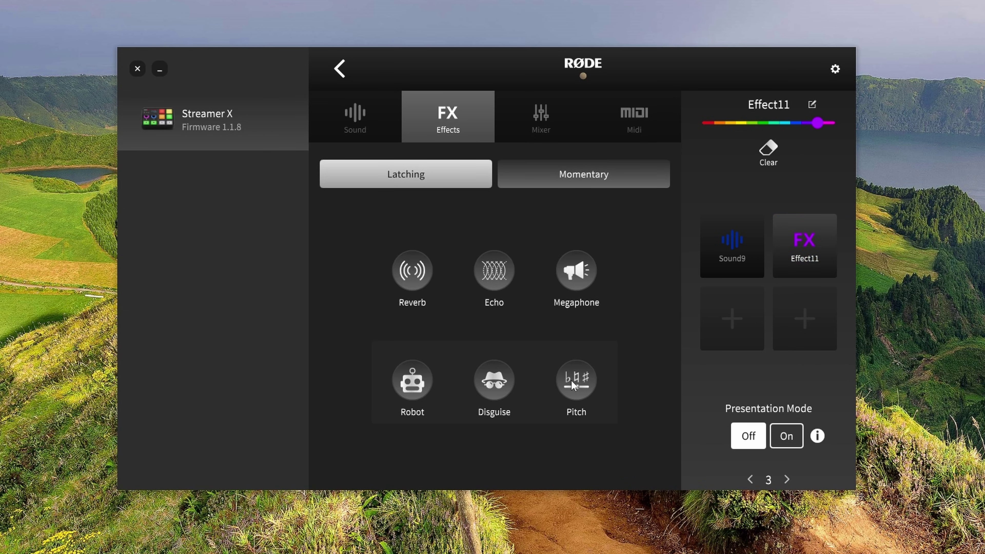
Overwrite the Effects pad in bank 3 with the Mixer type and after that with MIDI, and return to the device overview.
click(541, 119)
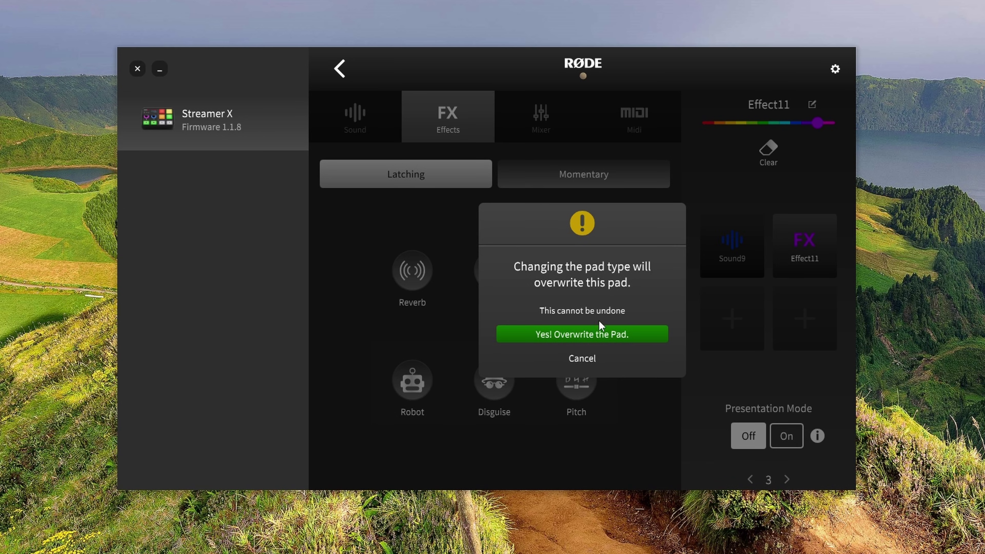
click(589, 340)
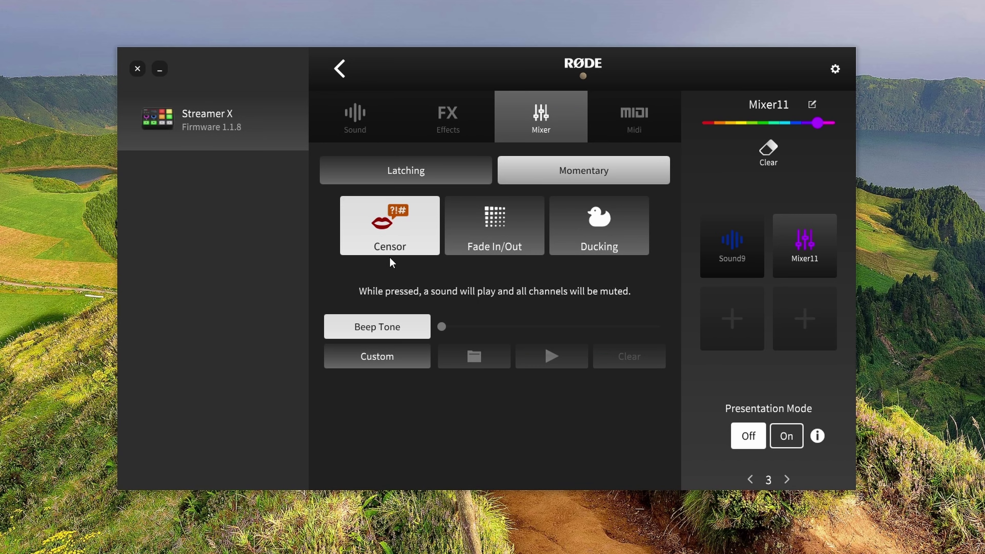
click(644, 120)
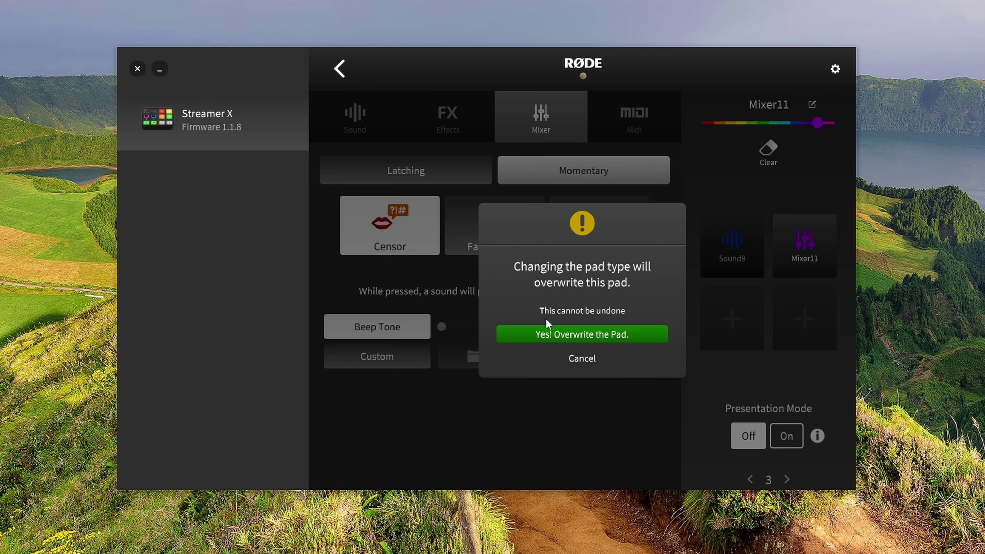
click(547, 334)
click(338, 72)
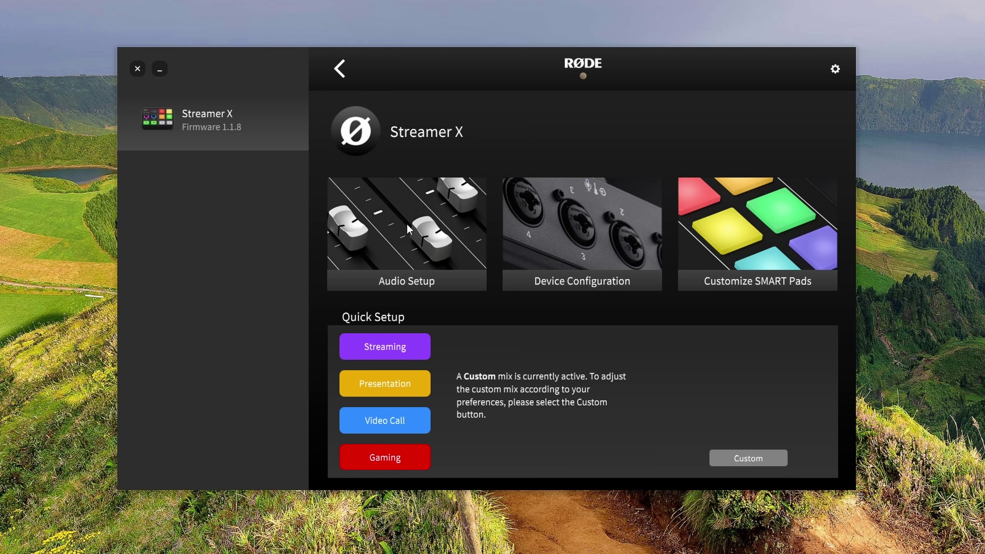
Apply the Streaming preset in the audio setup, clearing the current custom mixer settings.
click(387, 229)
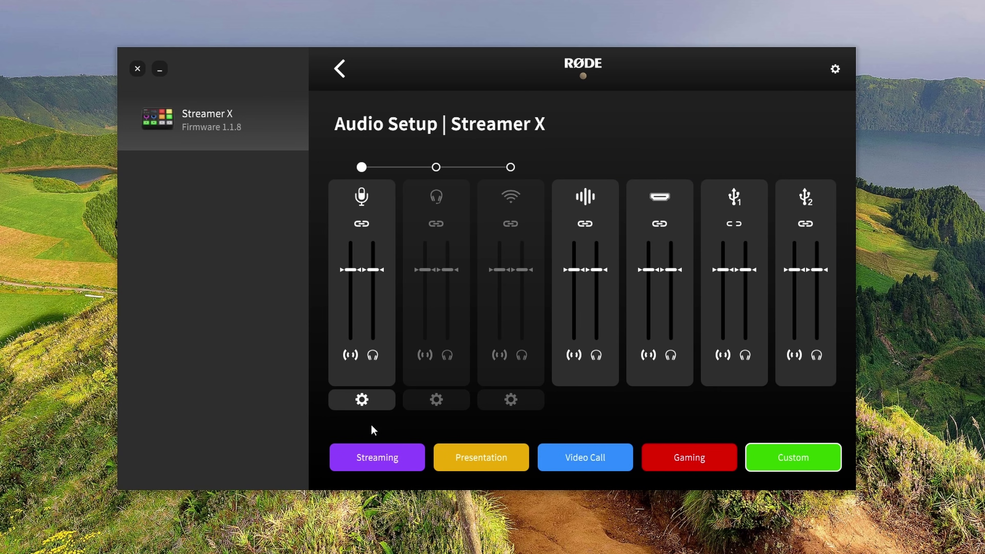
click(381, 459)
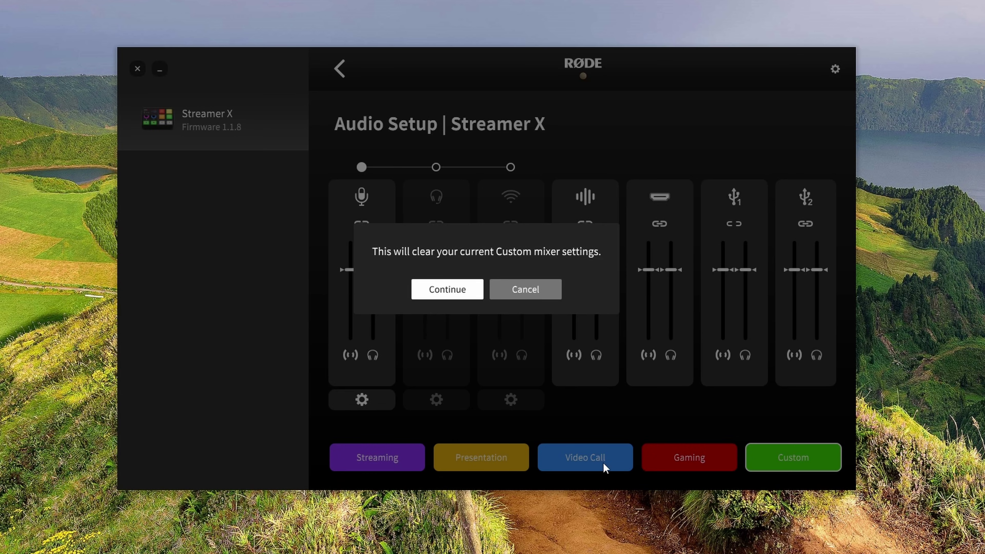
click(542, 297)
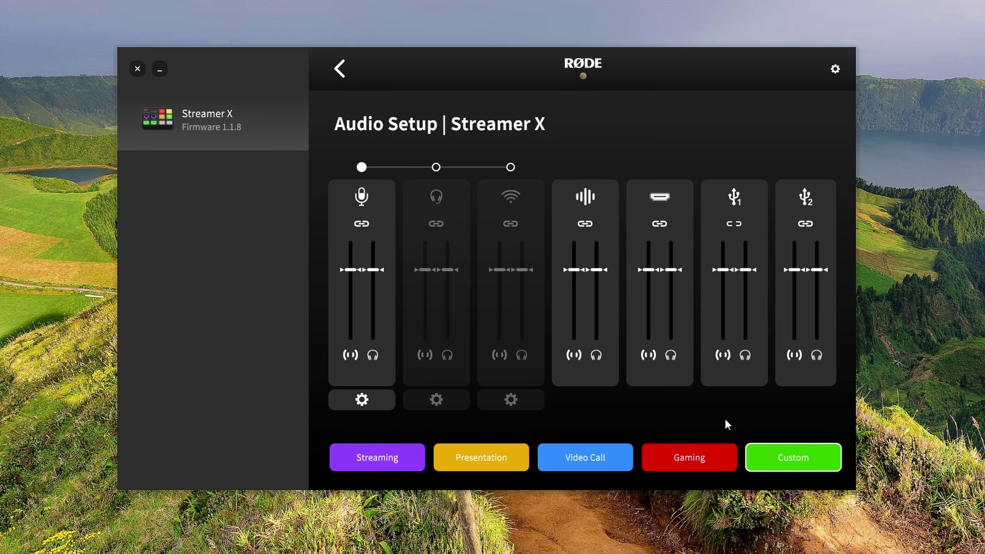
click(361, 459)
click(417, 288)
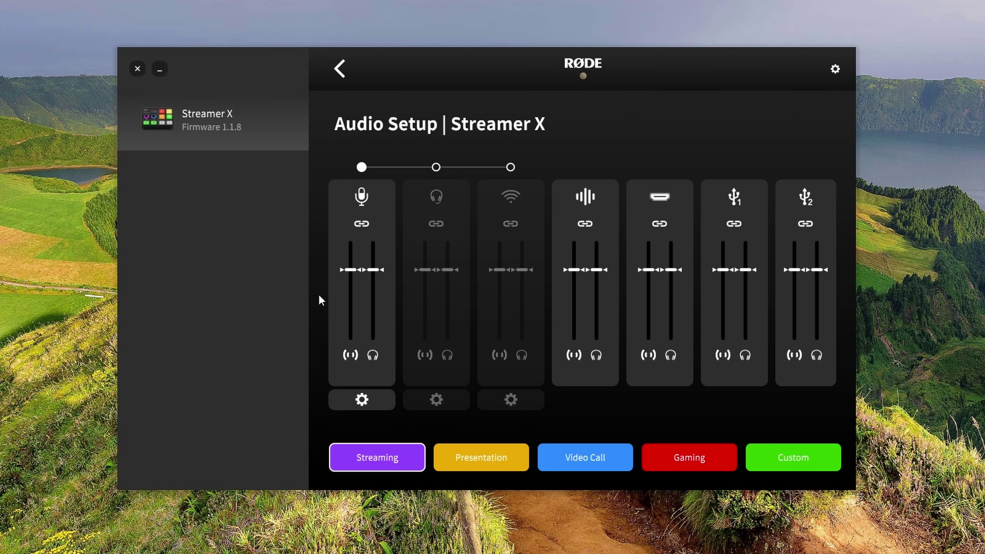
Apply the Gaming preset, pull both HDMI channel faders down to minimum and link them.
click(691, 455)
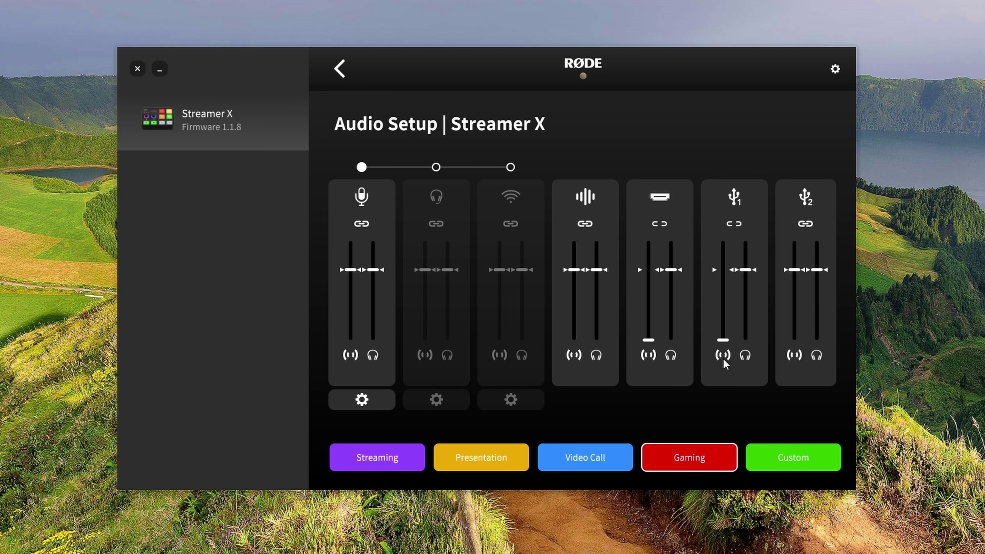
drag(648, 340, 672, 360)
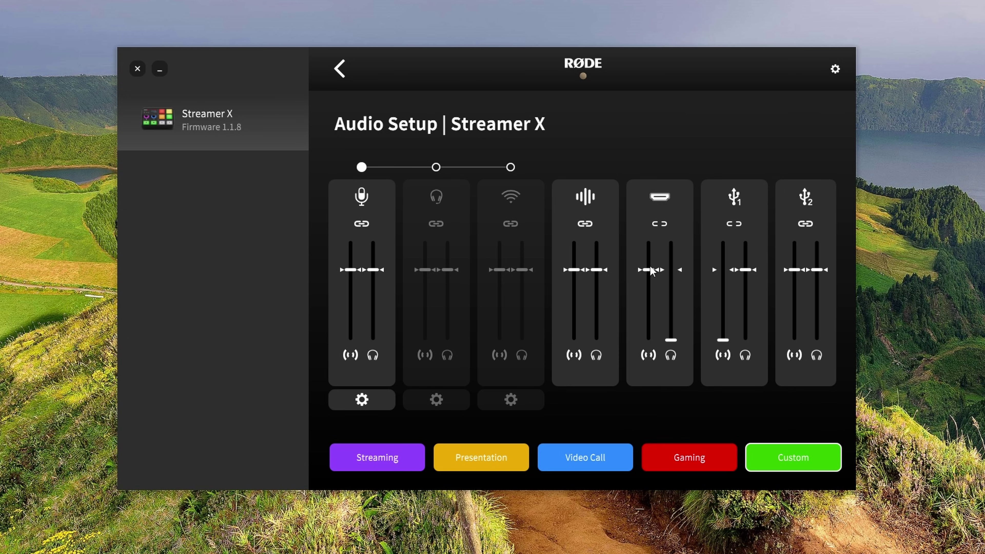
drag(650, 270, 672, 271)
click(659, 224)
drag(670, 342, 681, 323)
click(339, 69)
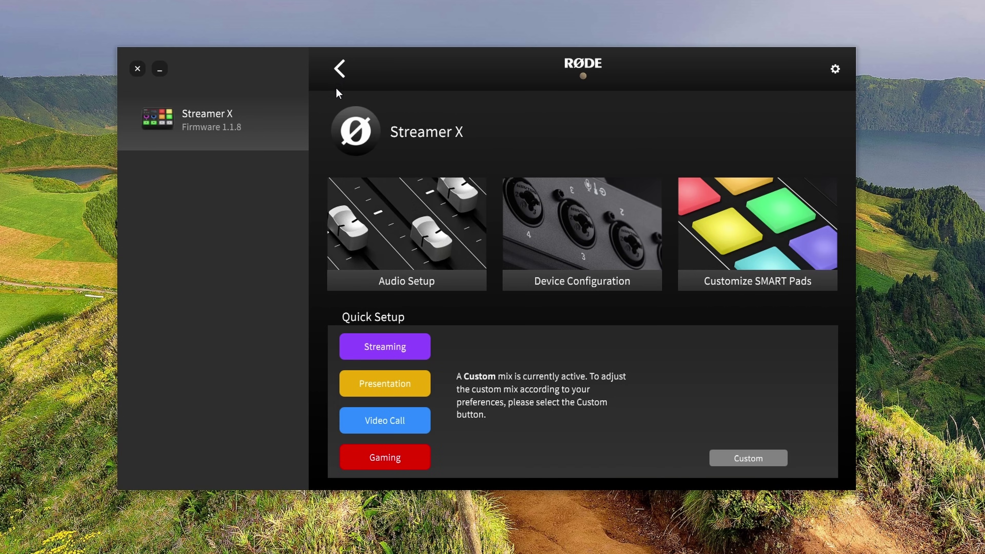
Open the microphone channel's settings in the audio setup and switch Advanced processing off and back on.
click(398, 208)
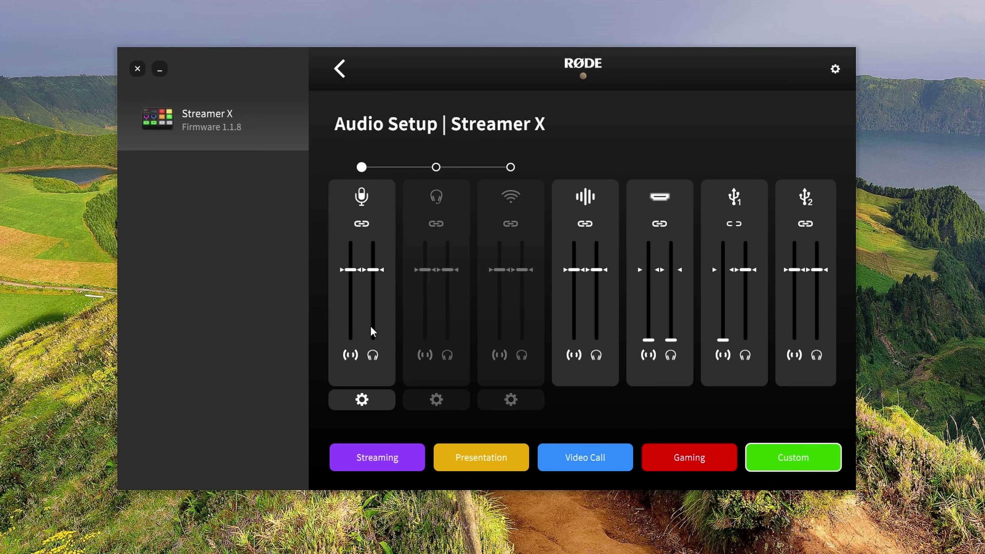
click(361, 399)
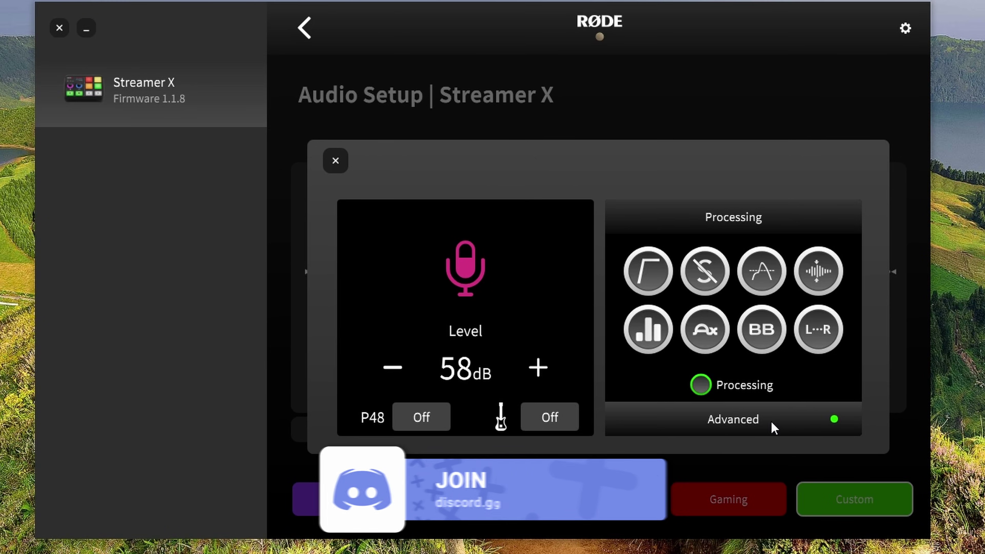
click(750, 424)
click(707, 401)
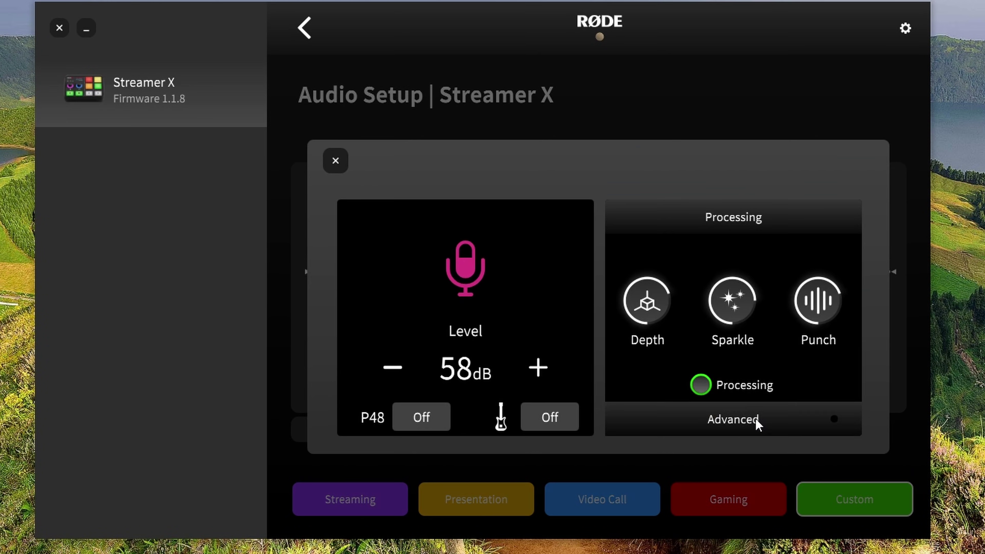
click(755, 423)
Review the microphone's high-pass filter and set the de-esser's threshold to -29.4 dB.
click(648, 277)
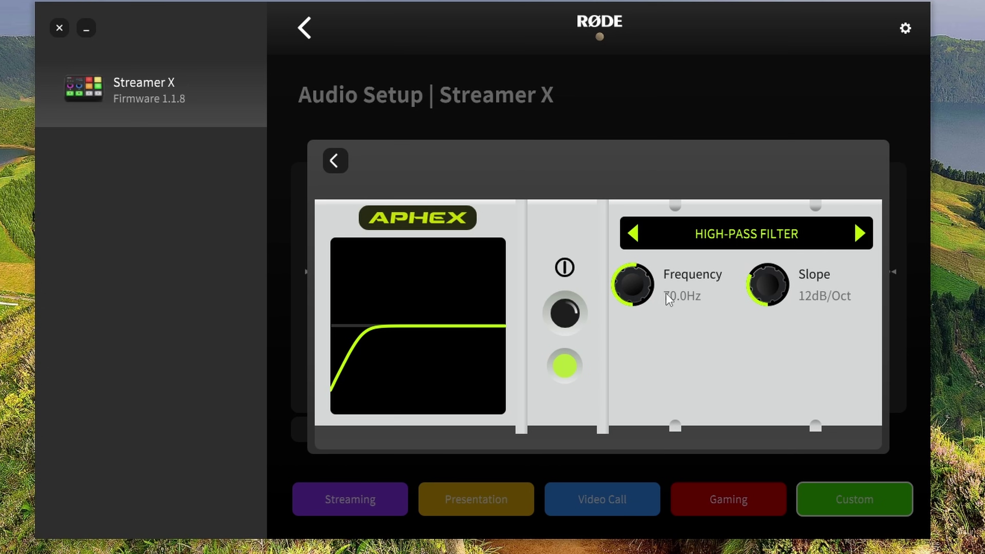
click(860, 233)
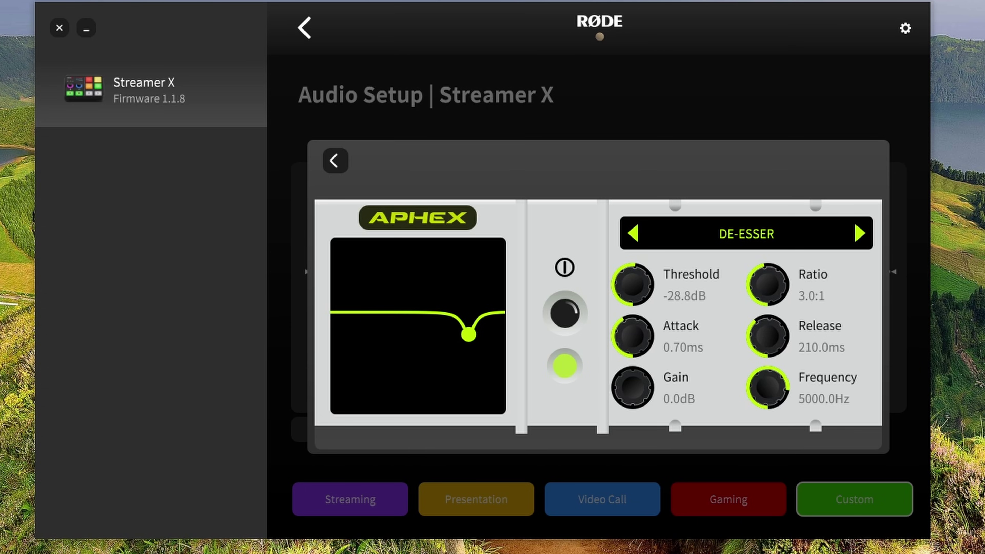
drag(635, 282, 633, 278)
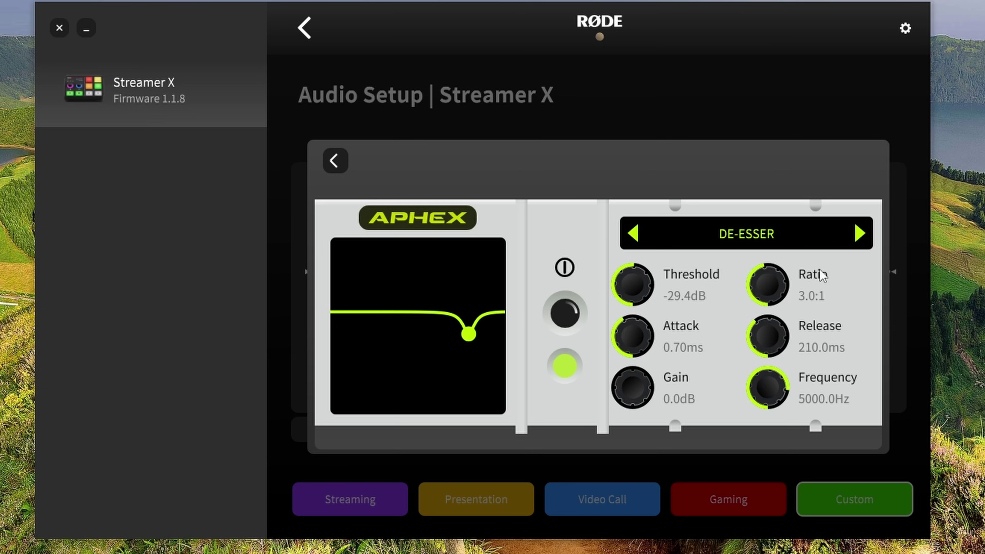
Set the microphone noise gate's threshold to -36.6 dB.
click(860, 233)
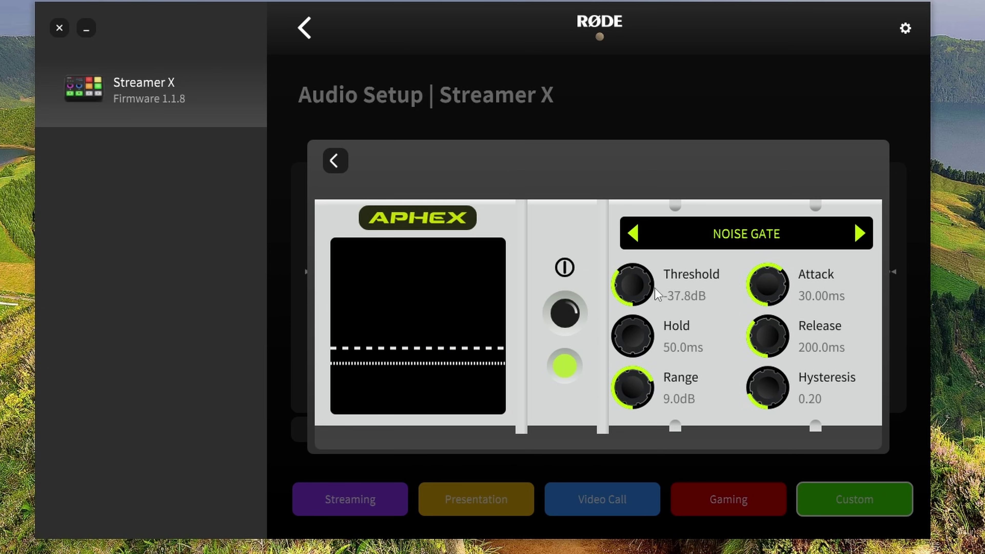
scroll(636, 275, down, 3)
scroll(634, 275, up, 5)
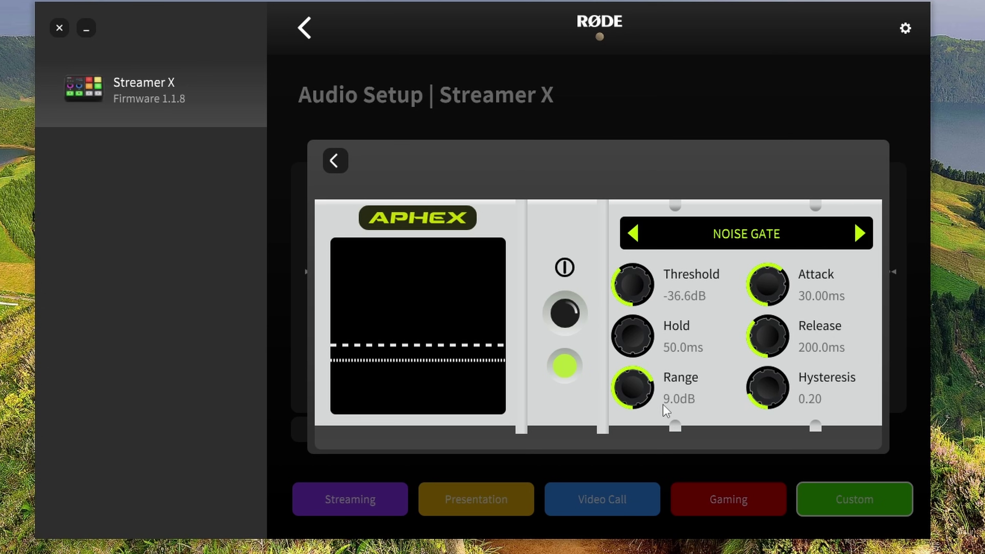
scroll(634, 384, up, 2)
scroll(642, 385, down, 5)
scroll(640, 380, up, 8)
Set the microphone compressor's threshold to -28.8 dB and its gain to 2.7 dB.
click(856, 231)
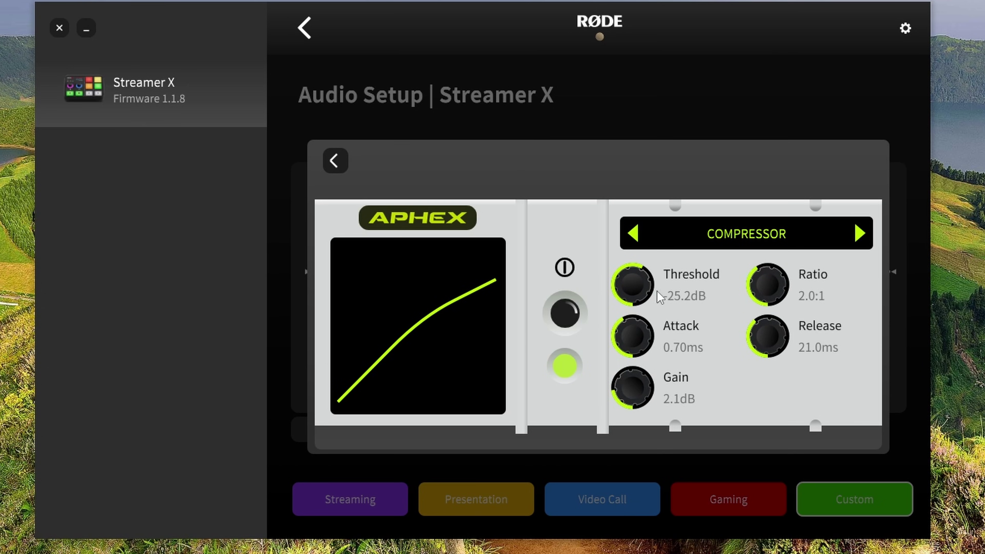
scroll(647, 274, down, 3)
scroll(648, 278, up, 4)
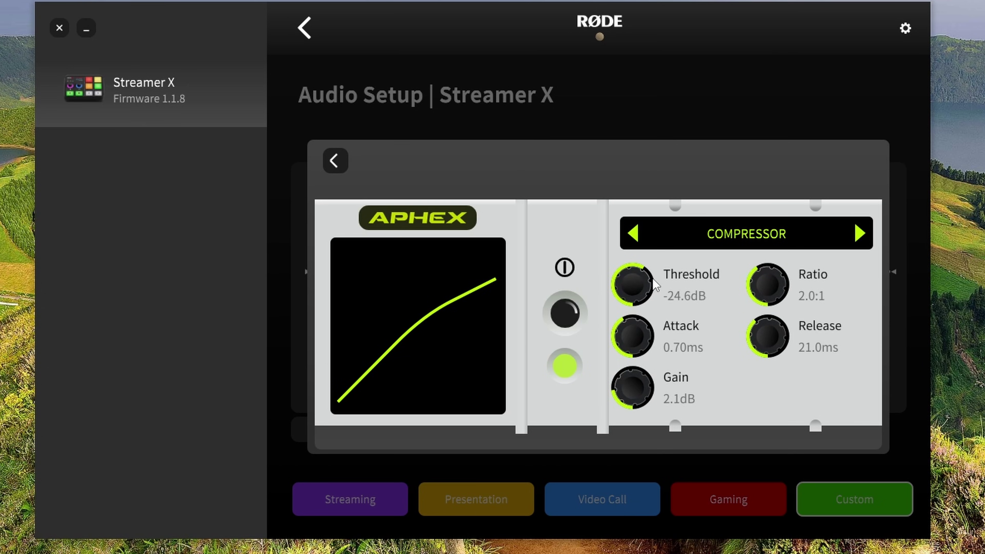
scroll(648, 271, up, 1)
scroll(640, 273, down, 7)
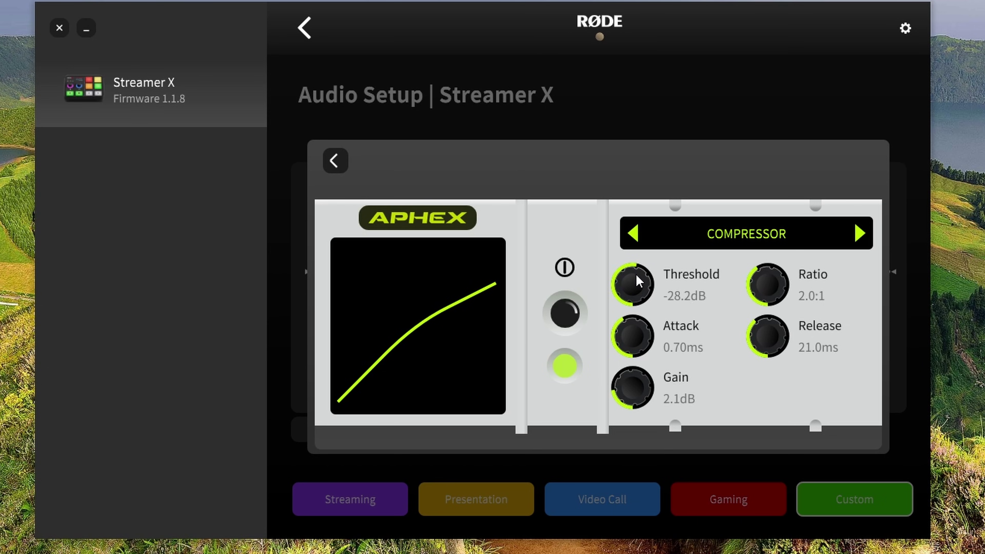
scroll(636, 274, down, 1)
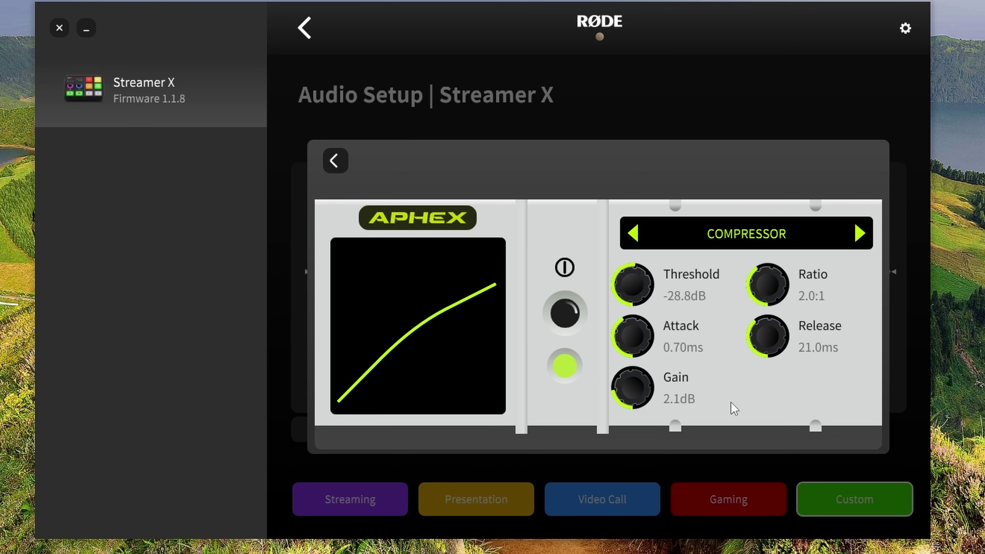
scroll(620, 380, up, 5)
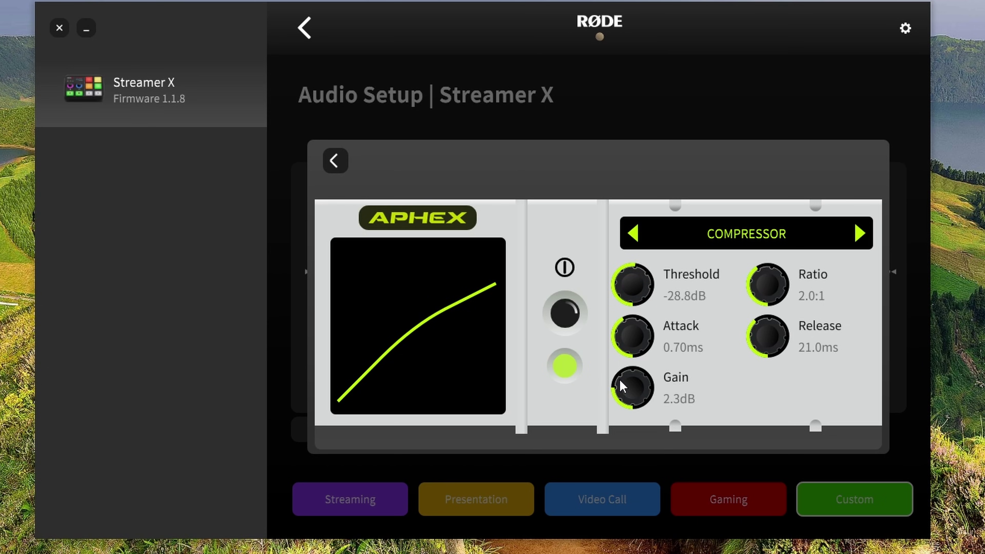
scroll(625, 382, up, 1)
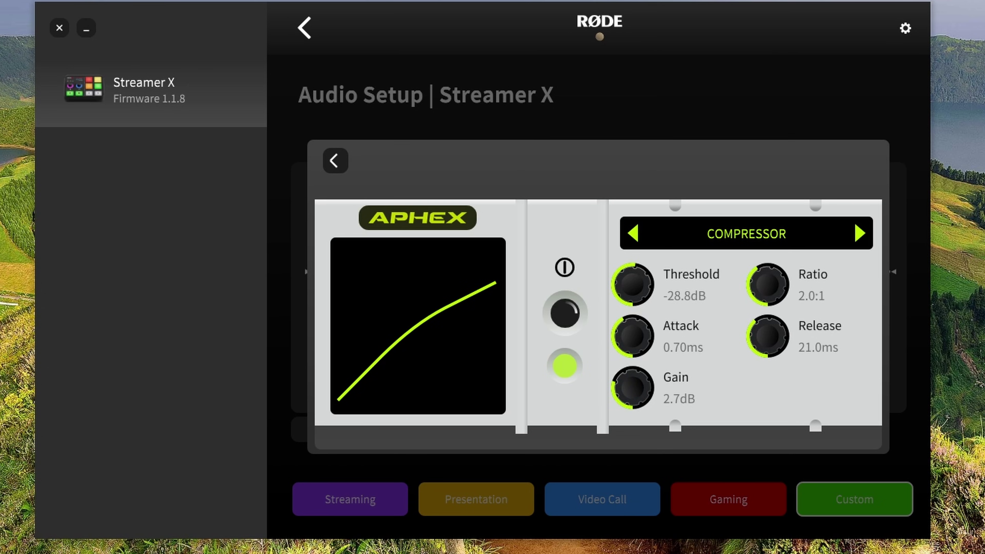
Set the high gain of the microphone's equalizer to 2.9 dB and adjust its mid gain.
click(858, 234)
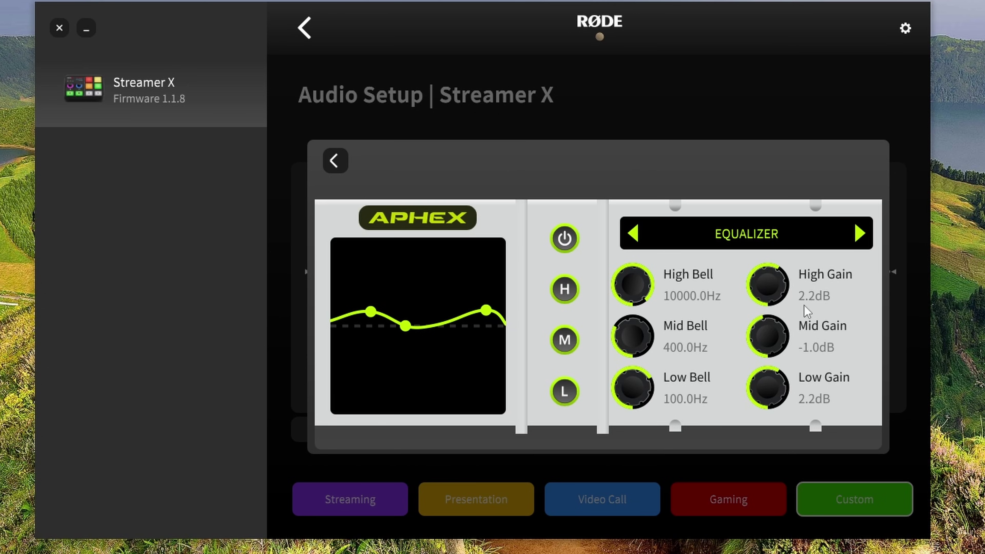
drag(768, 276, 772, 272)
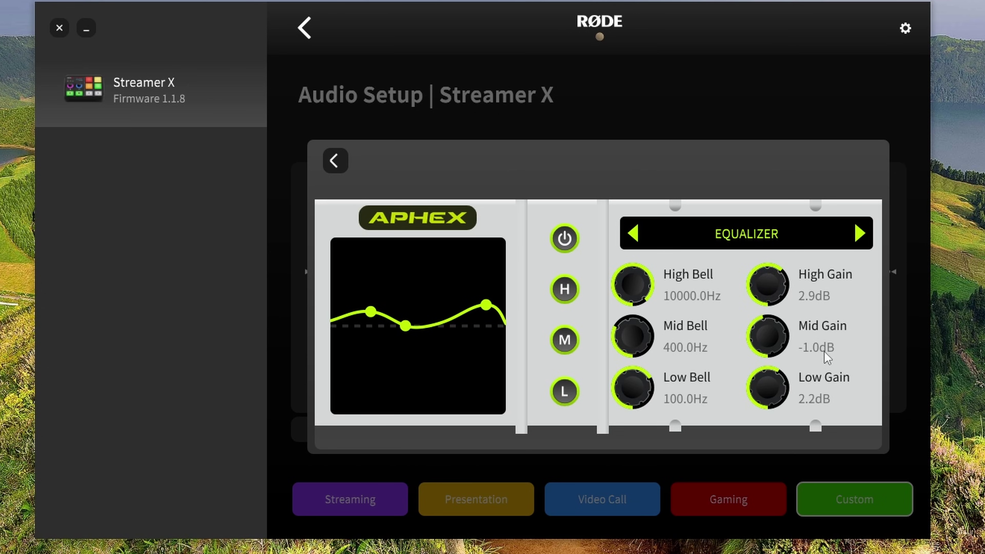
drag(755, 330, 779, 387)
click(759, 330)
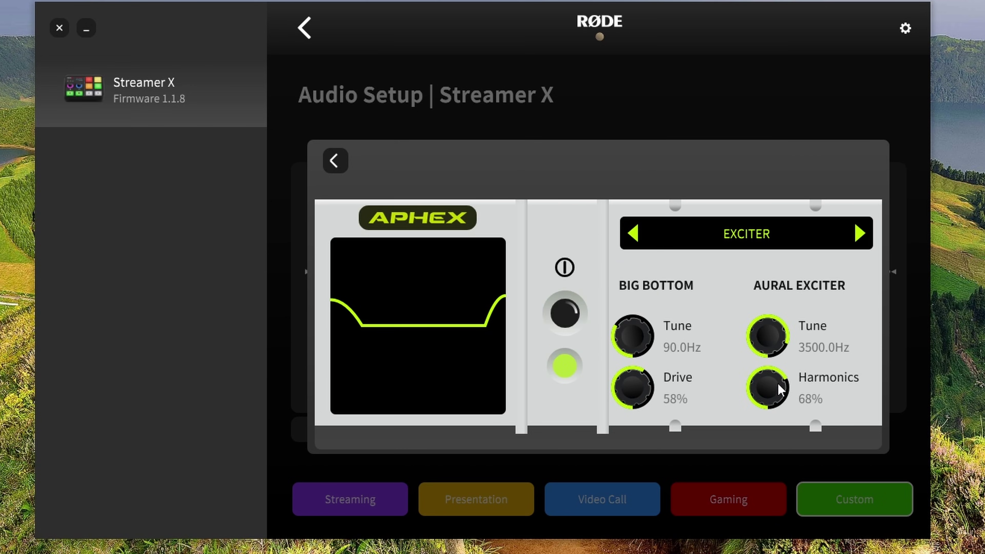
Set the exciter's aural harmonics to 89%, adjust the Big Bottom drive, and view the panning processor.
drag(777, 383, 786, 354)
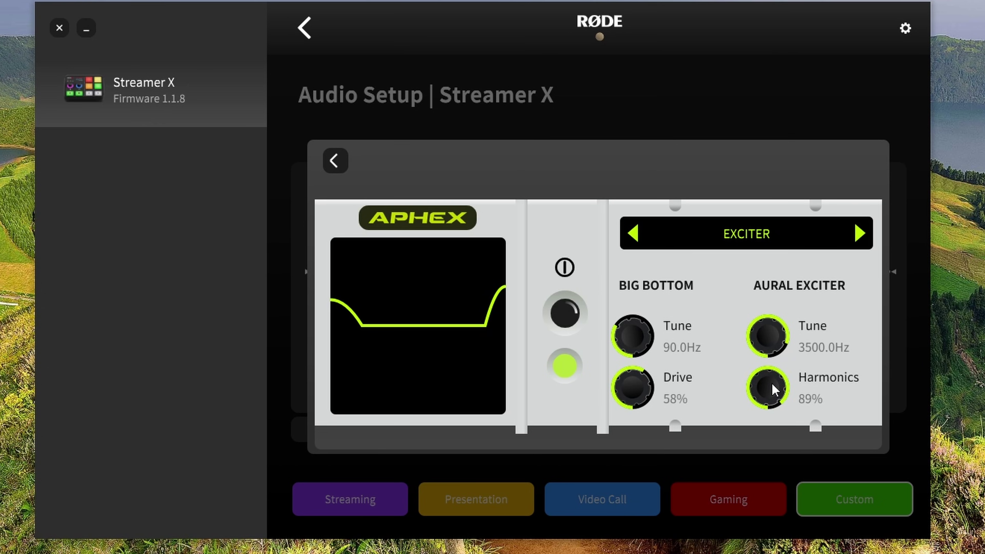
drag(639, 380, 645, 382)
click(859, 234)
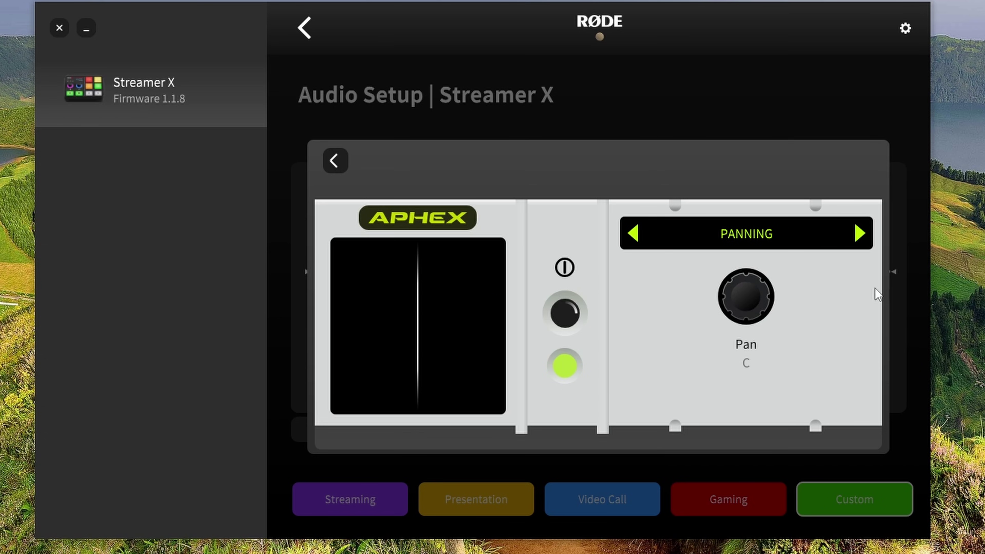
click(858, 233)
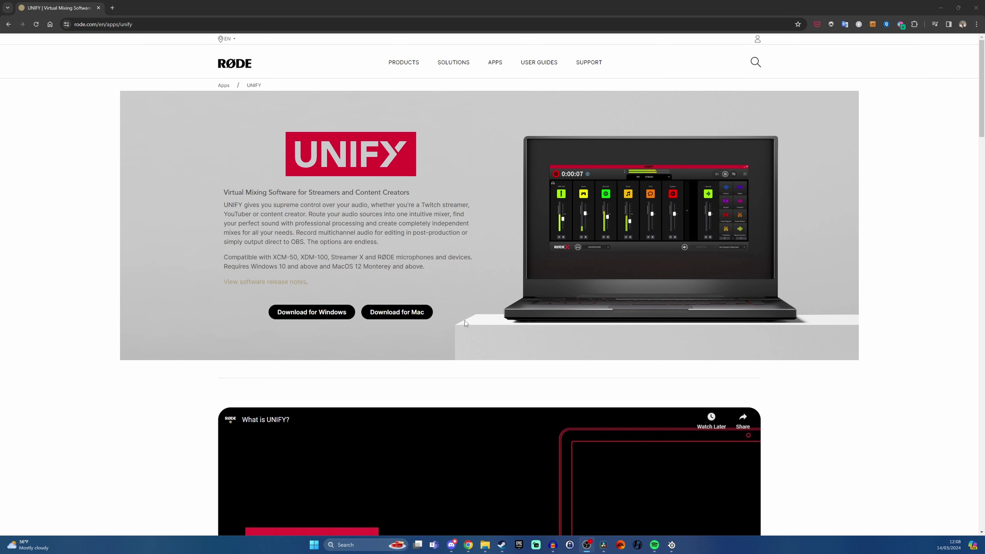
Look through the RØDE UNIFY product page in the web browser.
scroll(568, 346, down, 1)
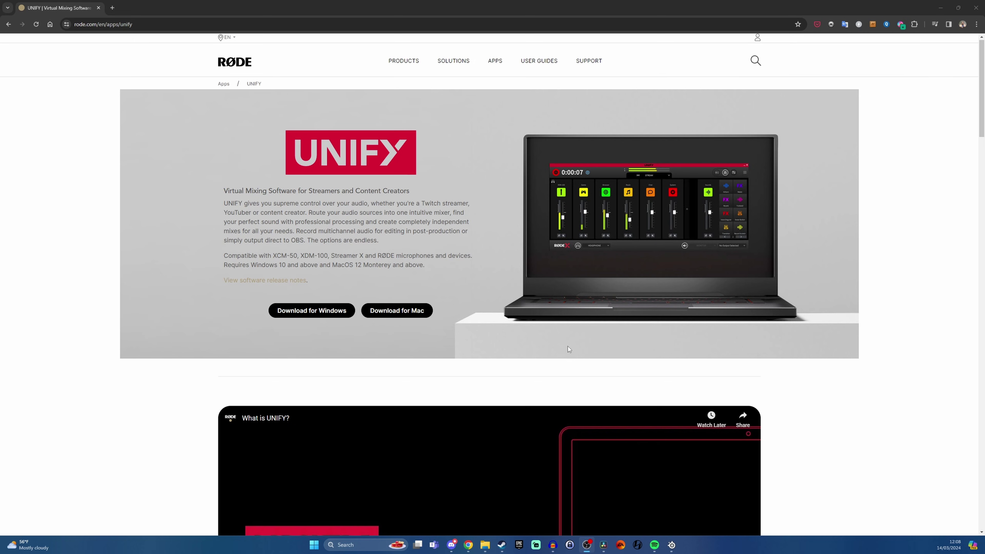
scroll(568, 349, down, 15)
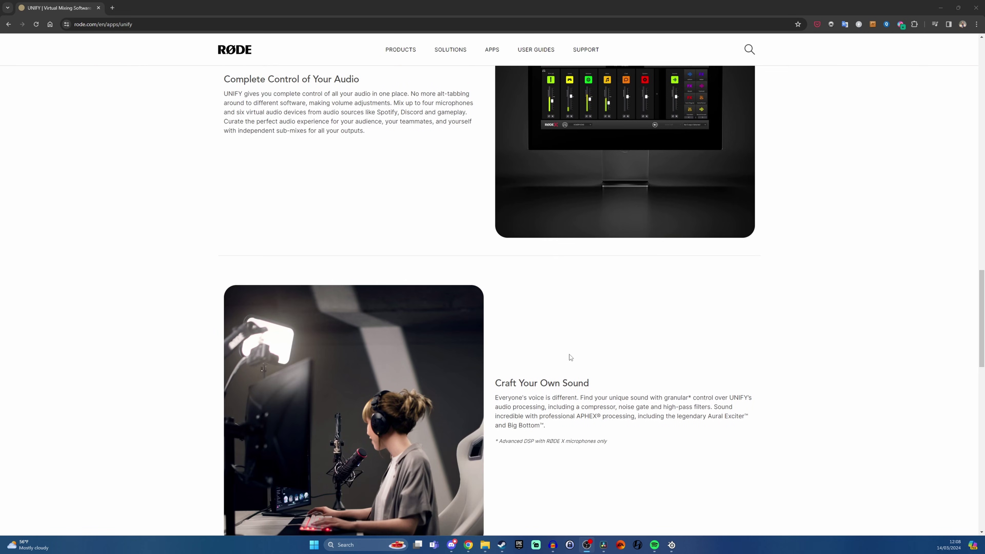
scroll(570, 354, down, 7)
scroll(569, 358, up, 20)
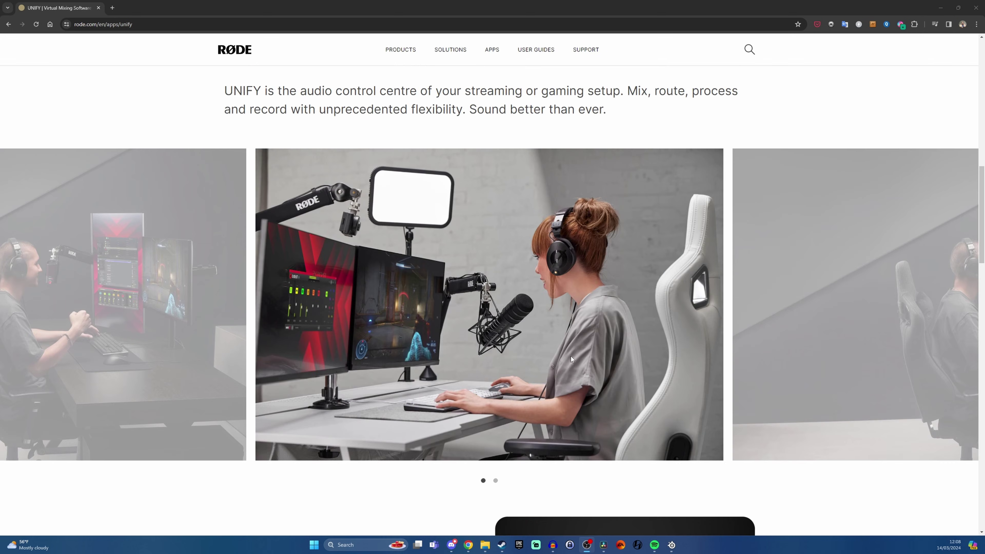
scroll(570, 357, up, 15)
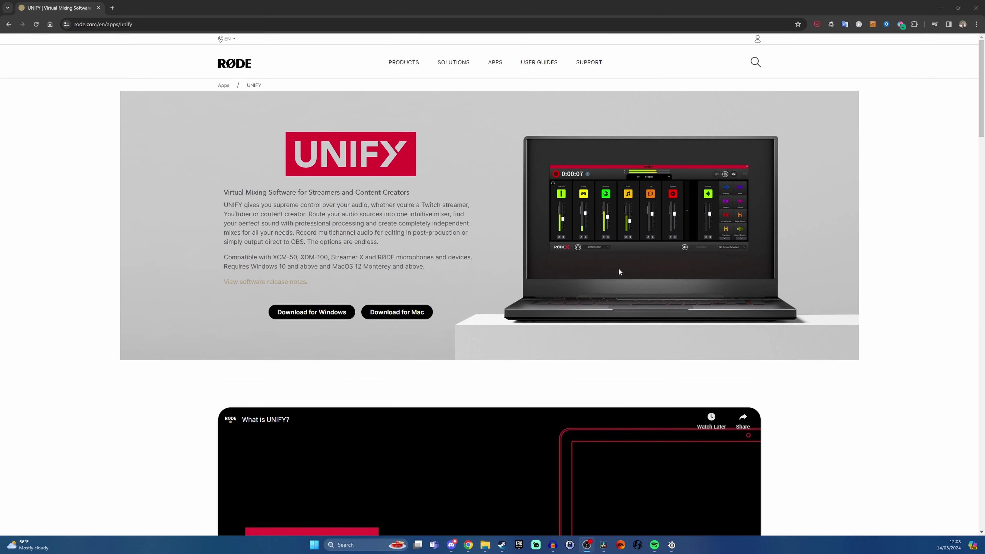
Switch to SteelSeries GG Sonar and examine the Game channel's configuration presets, equalizer, spatial audio and volume settings.
click(671, 545)
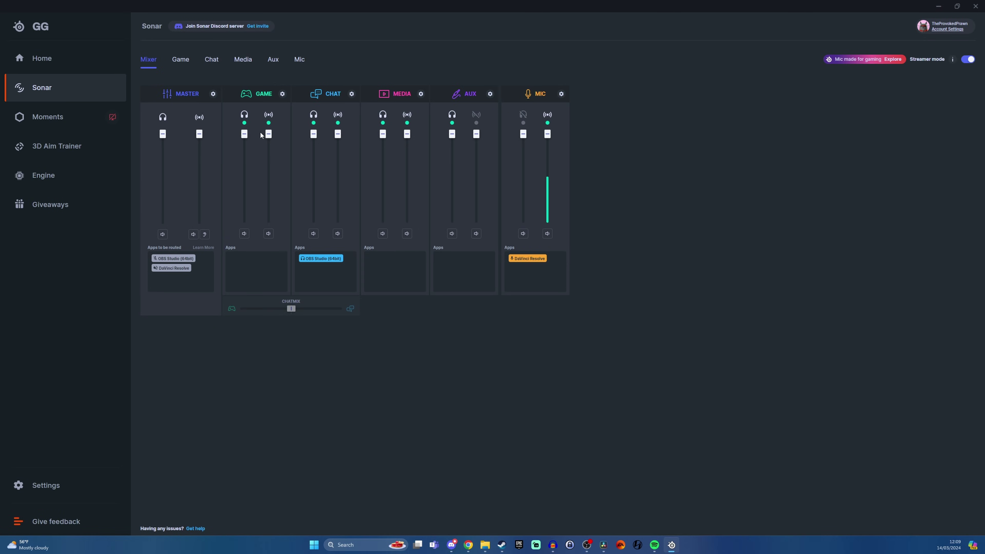
click(181, 60)
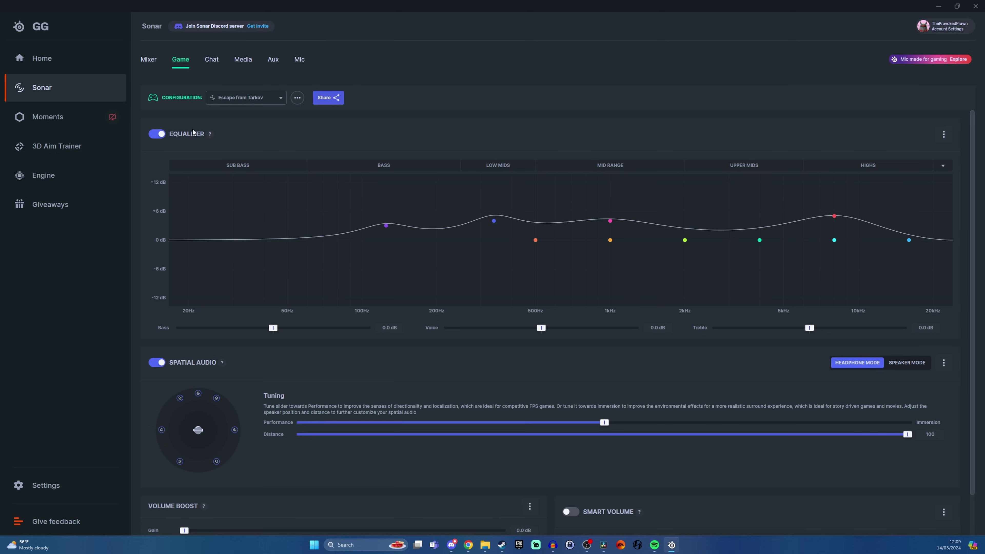
click(242, 98)
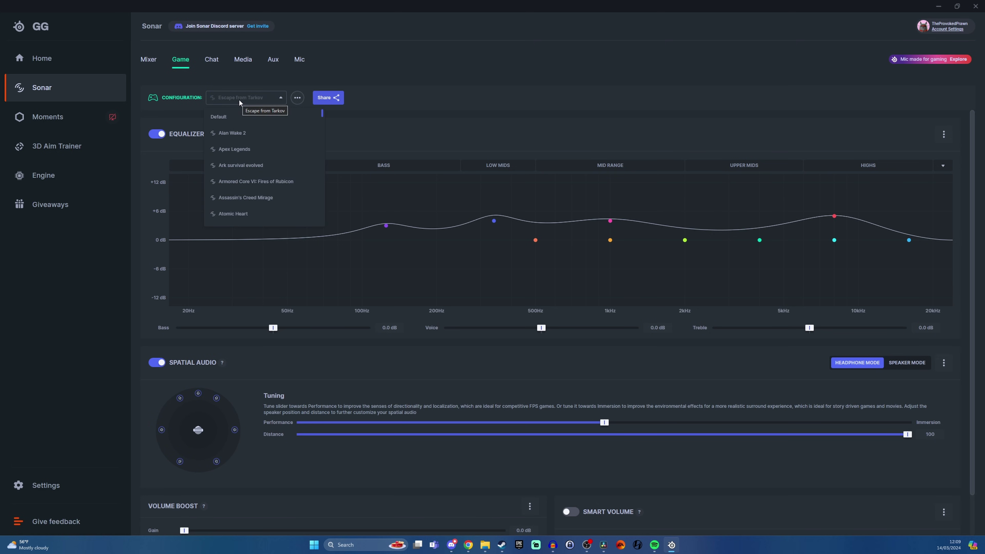
click(239, 101)
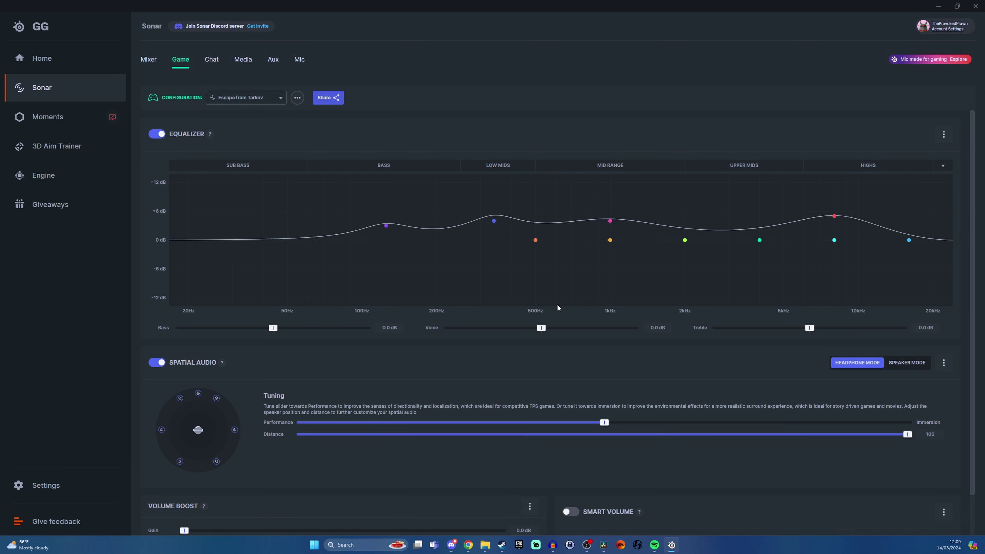
scroll(425, 368, down, 1)
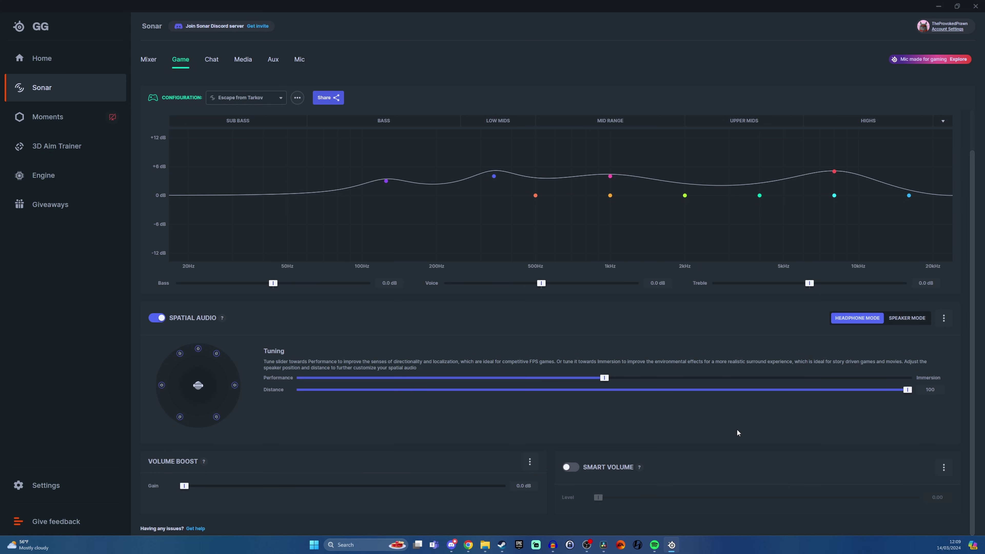
scroll(612, 416, up, 1)
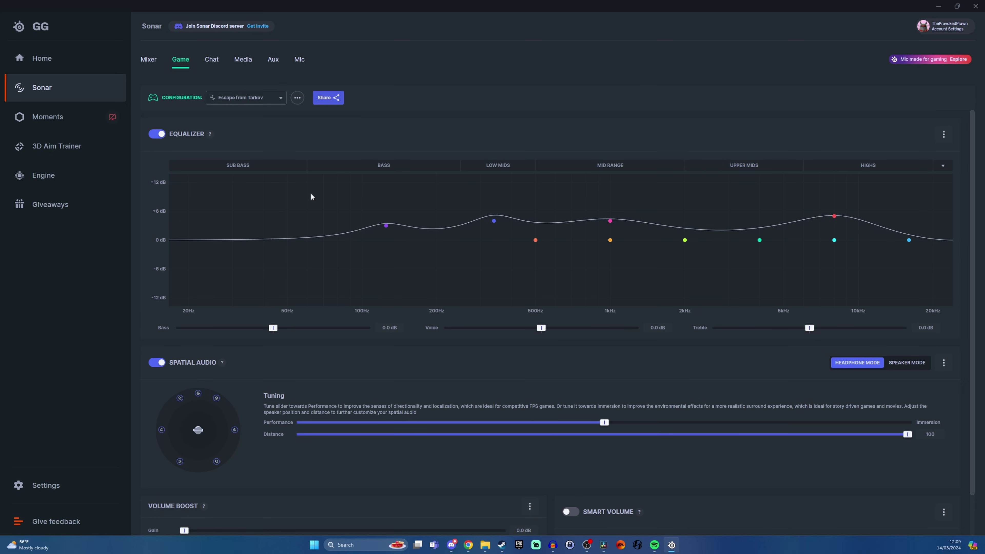
Examine the Chat channel's equalizer, noise cancellation, noise reduction, noise gate and compressor settings.
click(213, 60)
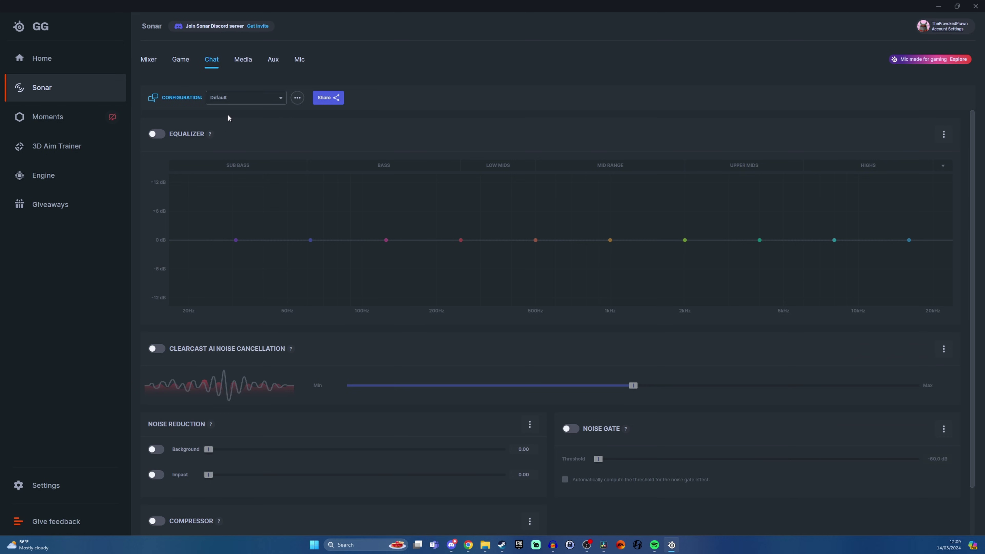
scroll(185, 328, down, 1)
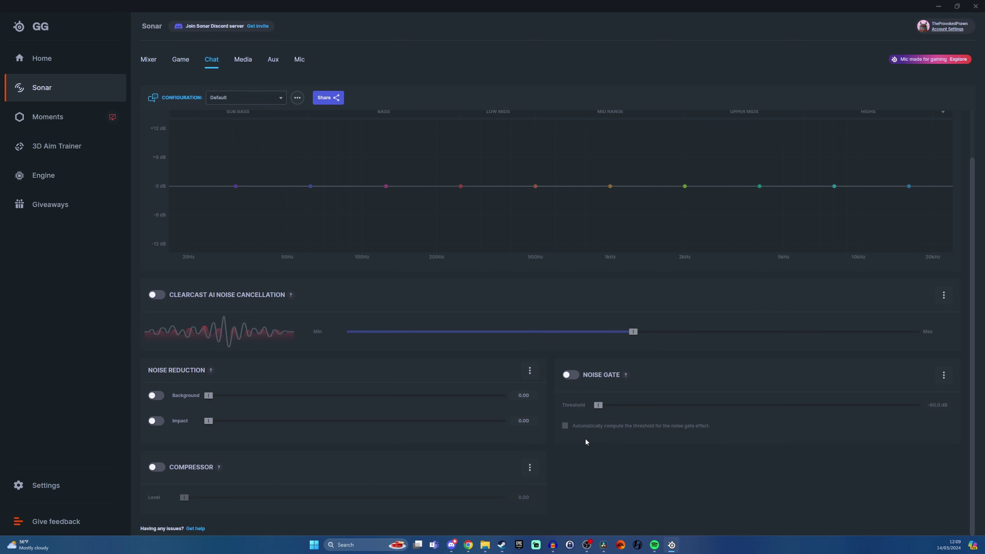
scroll(289, 376, up, 1)
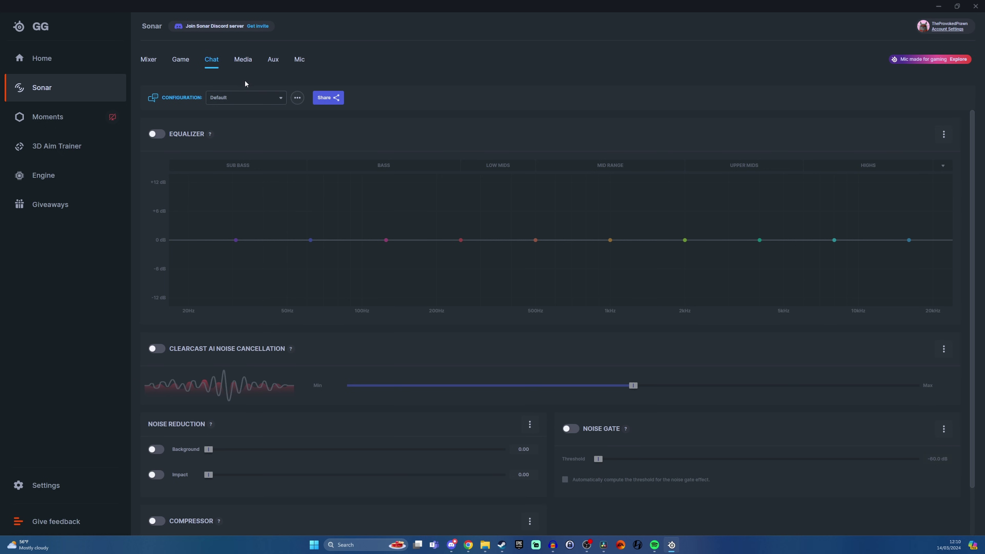
Review the Media, Aux and Mic channel settings, dismissing the custom Aux presets offer.
click(246, 62)
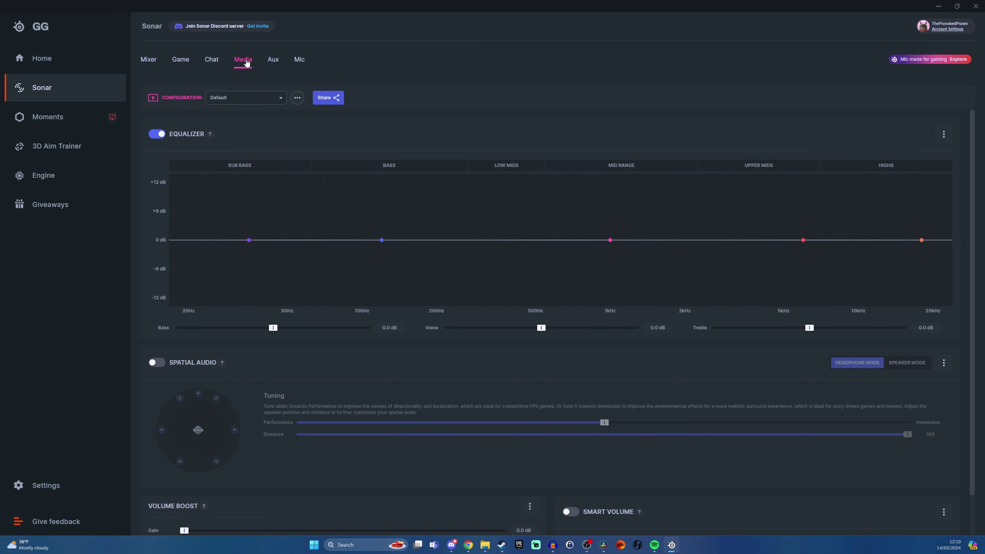
click(273, 63)
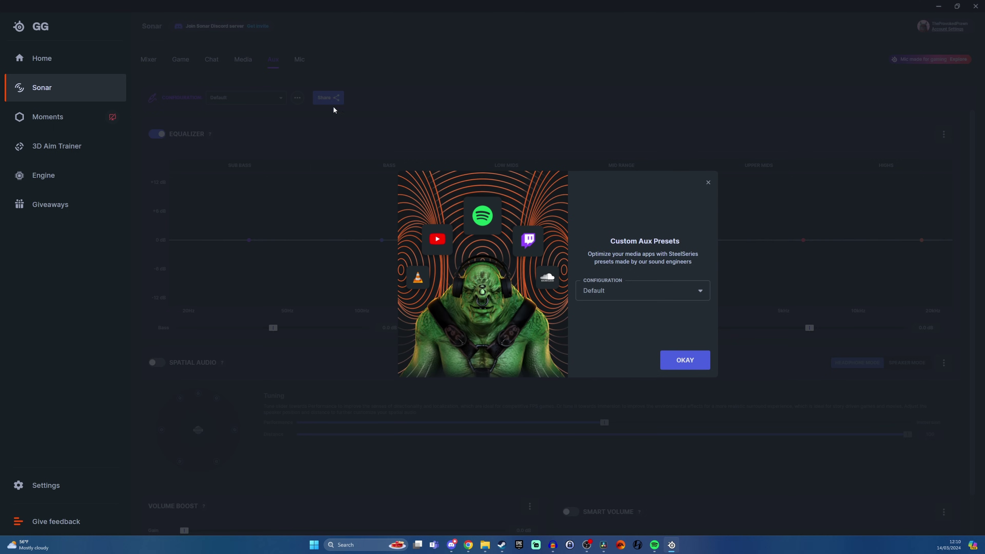
click(707, 183)
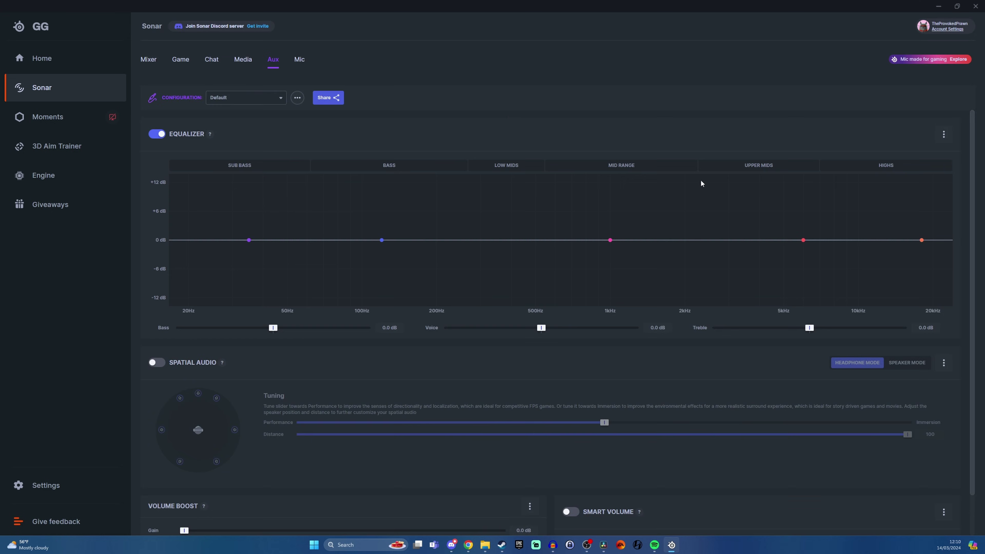
click(297, 62)
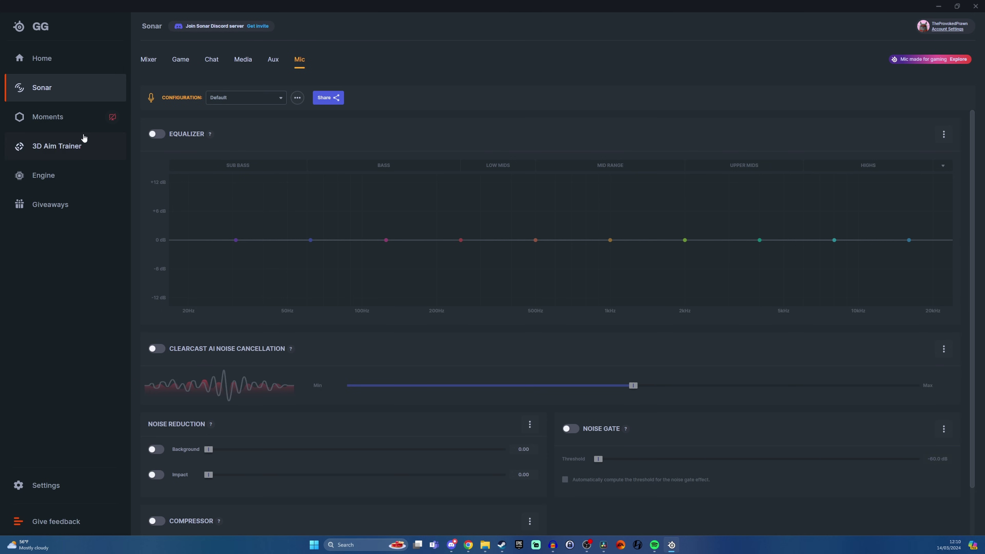
Return to the mixer and check the output devices offered for the Master channel's personal mix.
click(151, 60)
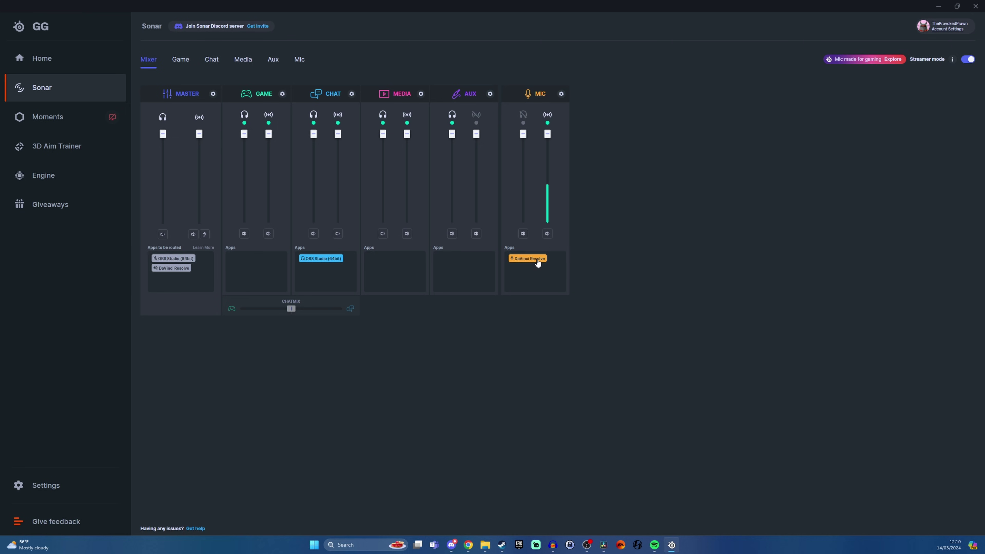
click(213, 94)
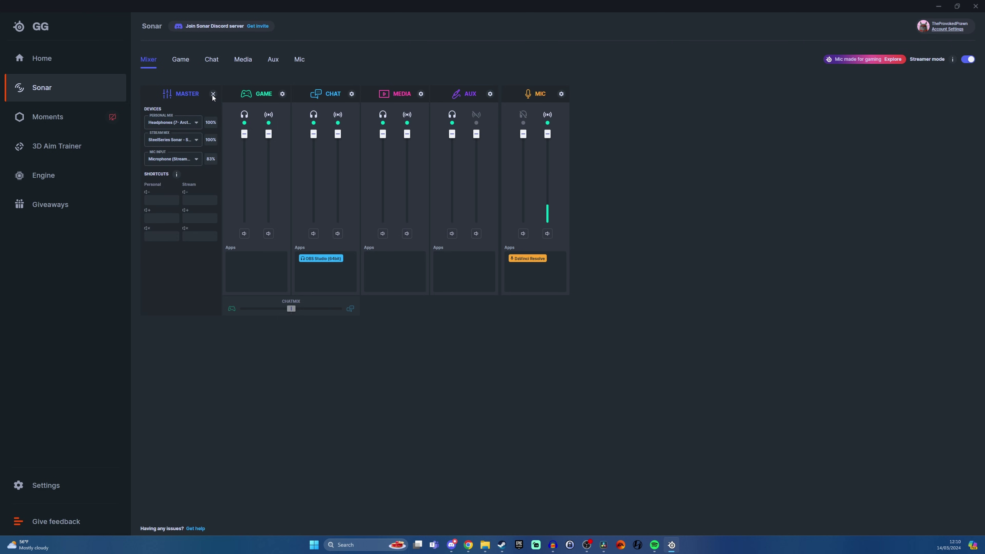
click(213, 94)
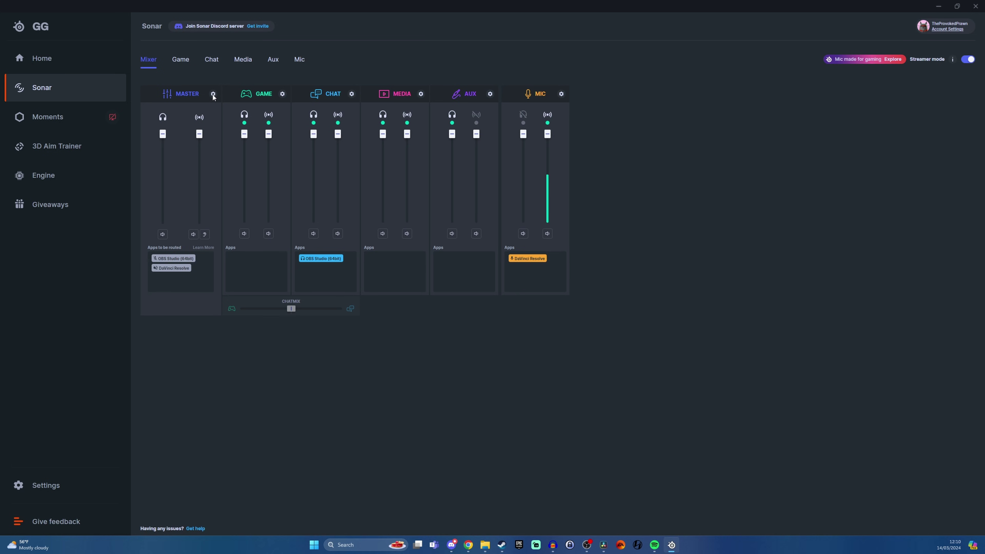
click(213, 94)
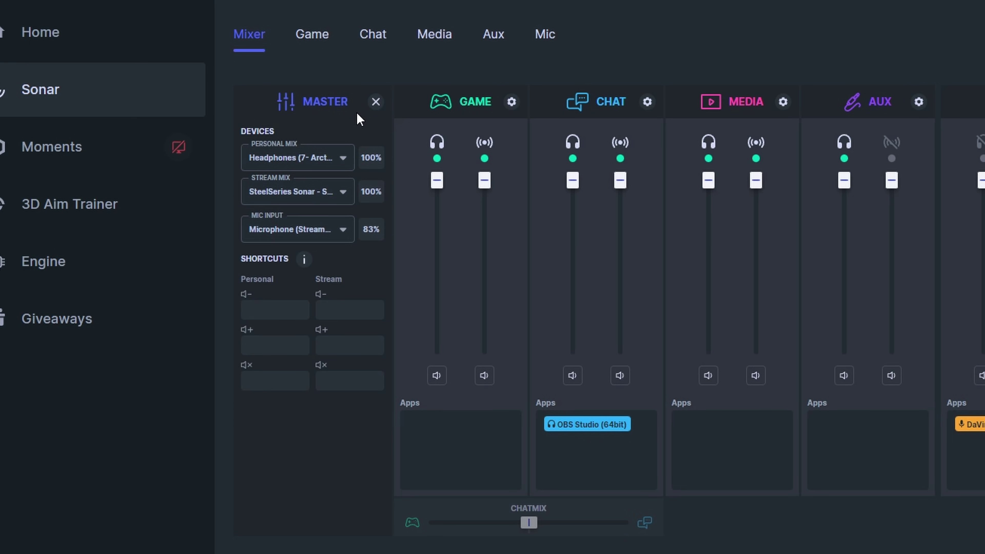
click(375, 101)
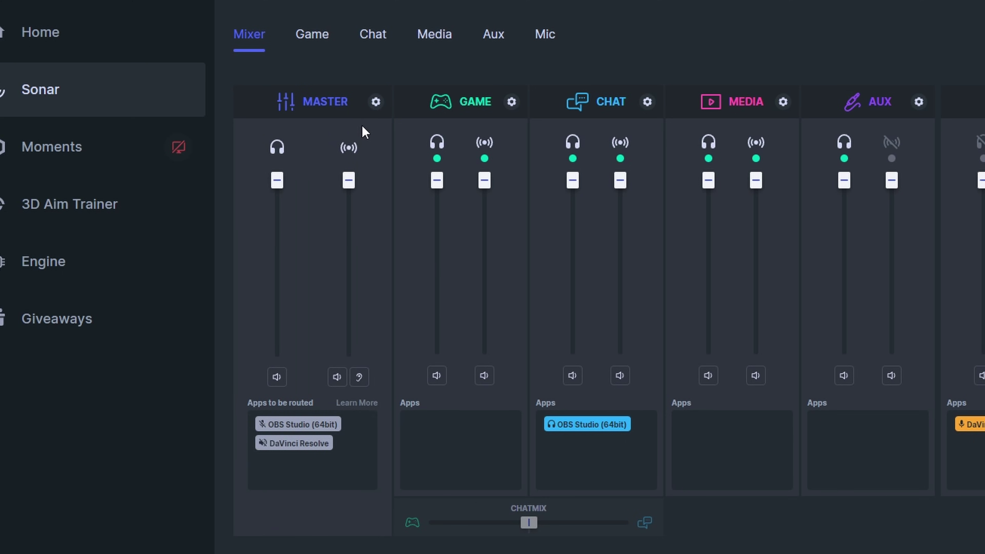
click(376, 102)
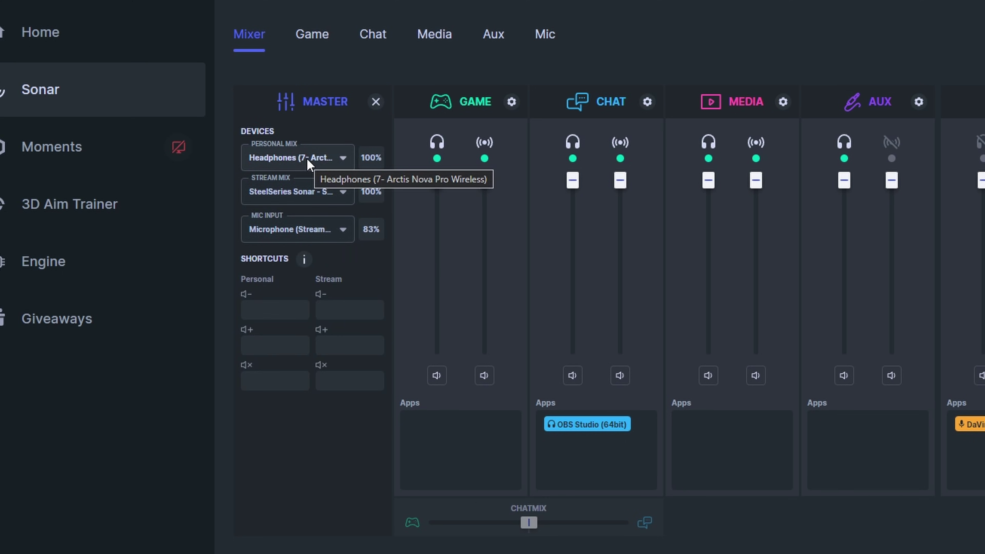
click(318, 159)
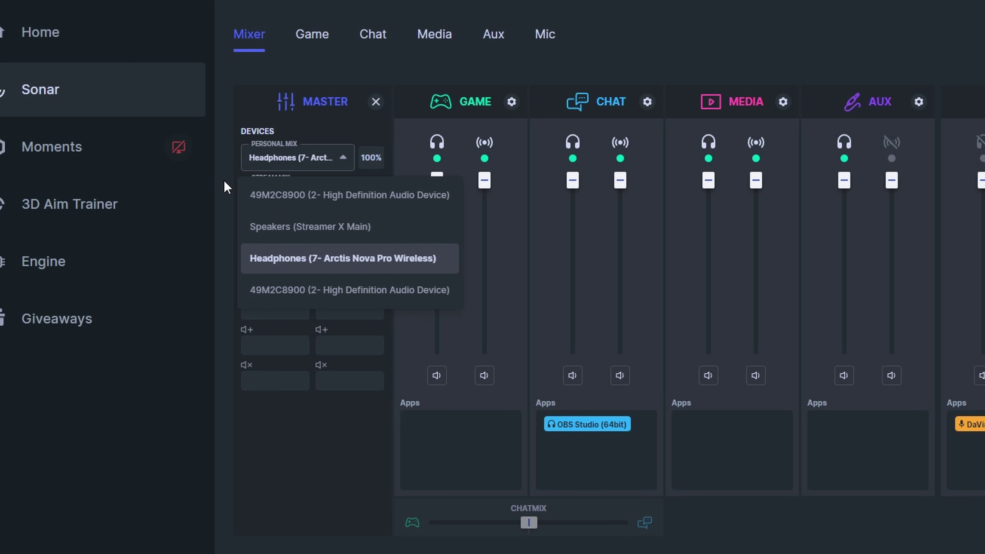
click(219, 164)
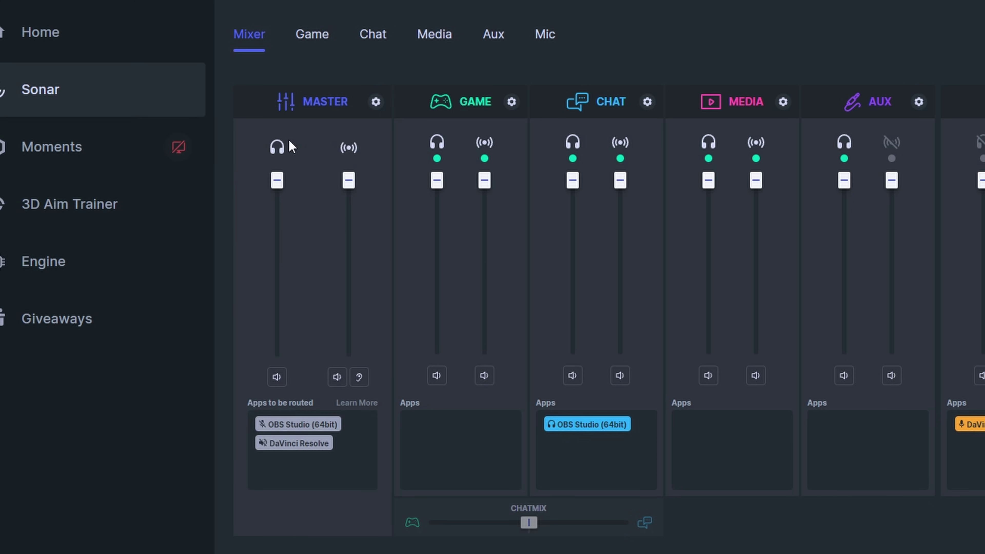
Check the devices offered for the Master channel's stream mix and microphone input without changing them.
click(376, 101)
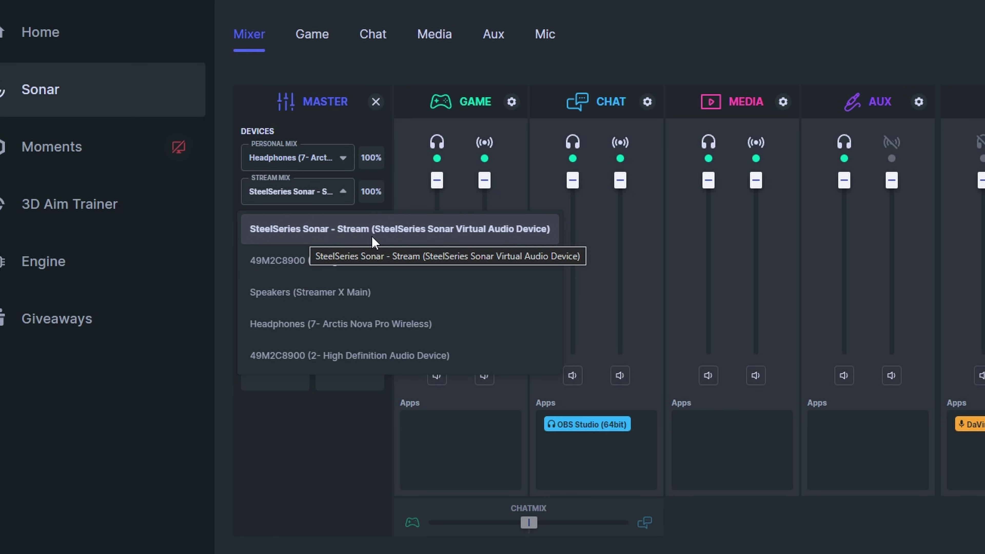
click(217, 193)
click(375, 101)
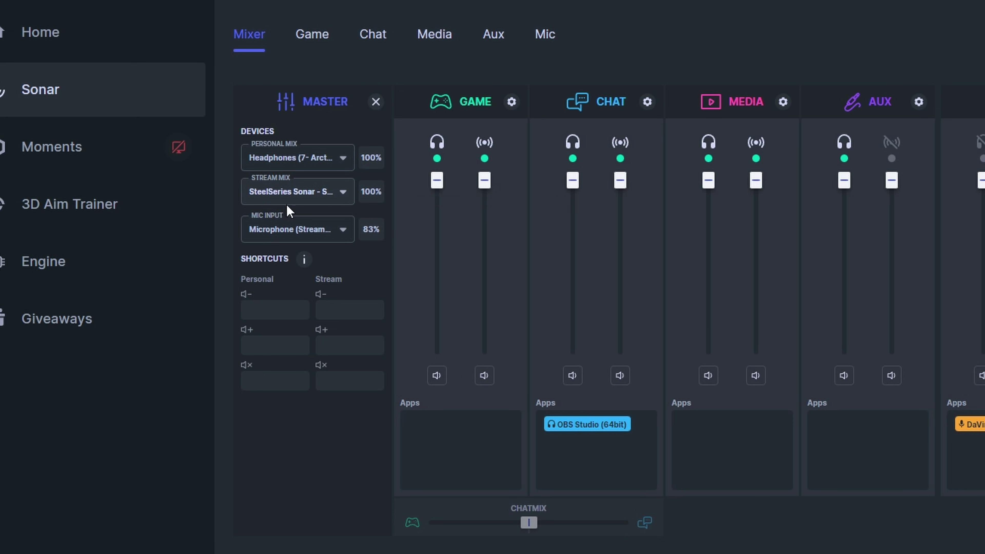
click(310, 229)
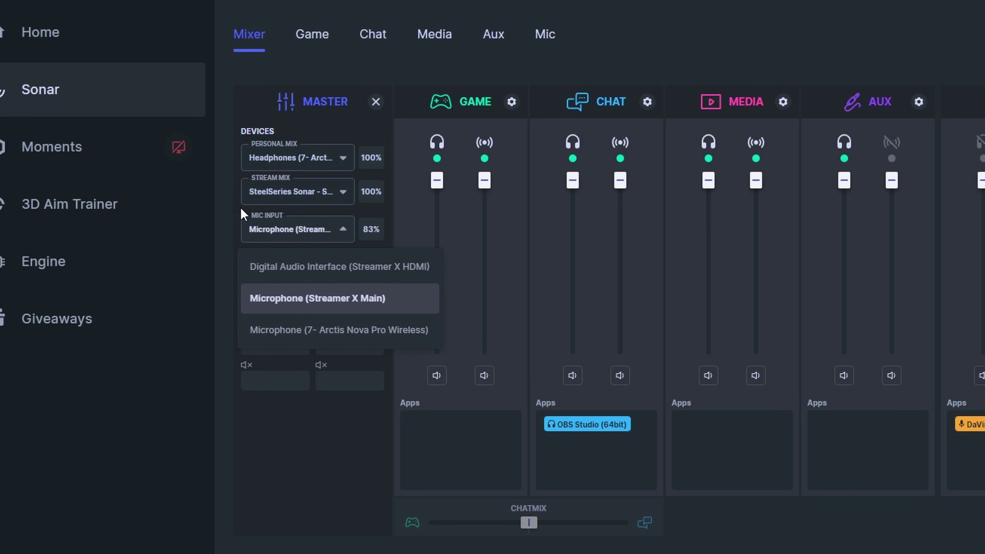
click(231, 212)
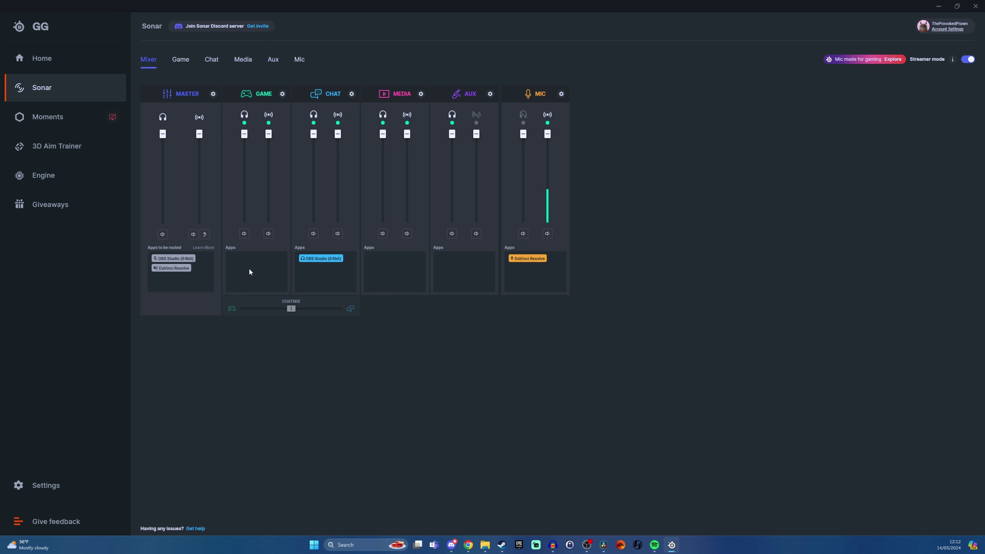
Switch to Discord, join the gaming-DND voice channel and open the Voice & Video settings.
click(455, 550)
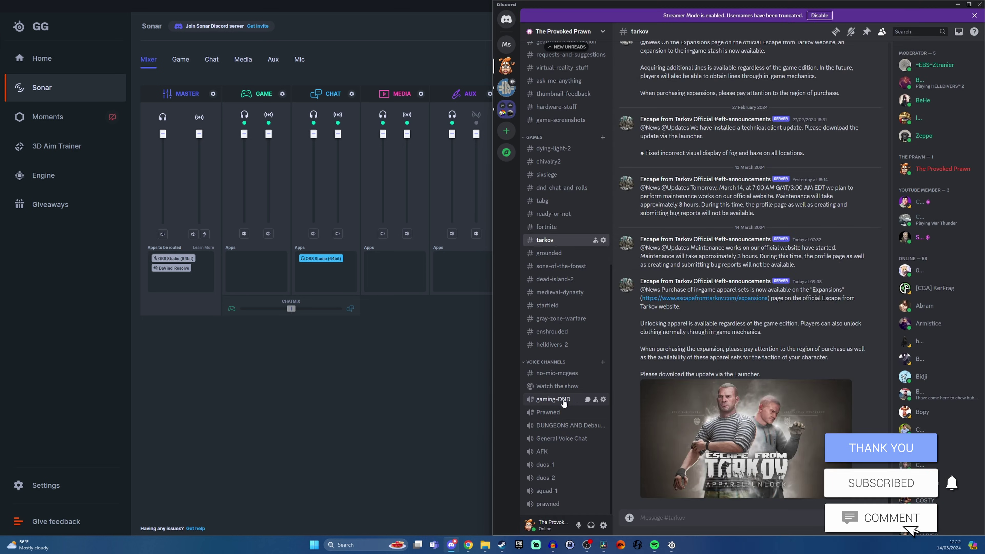
click(563, 403)
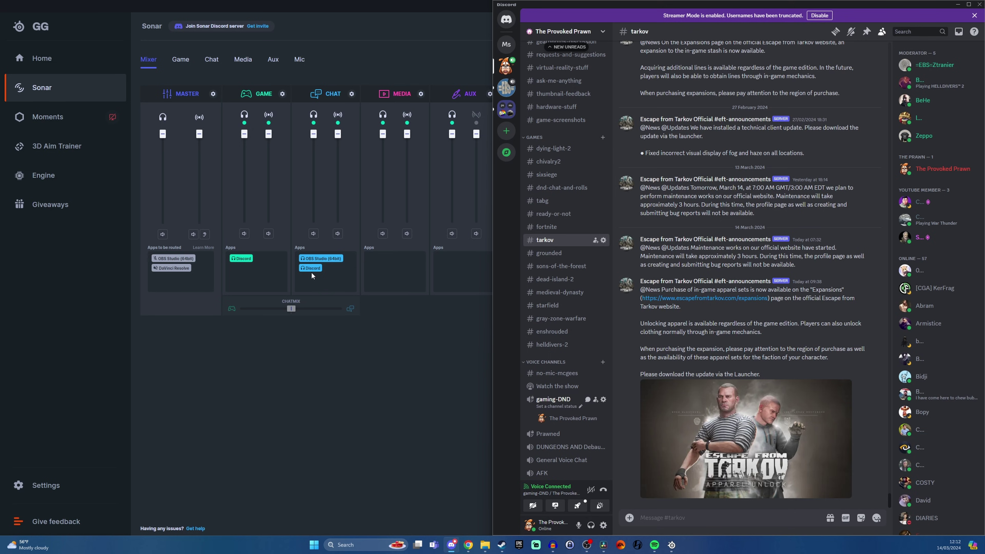
click(603, 523)
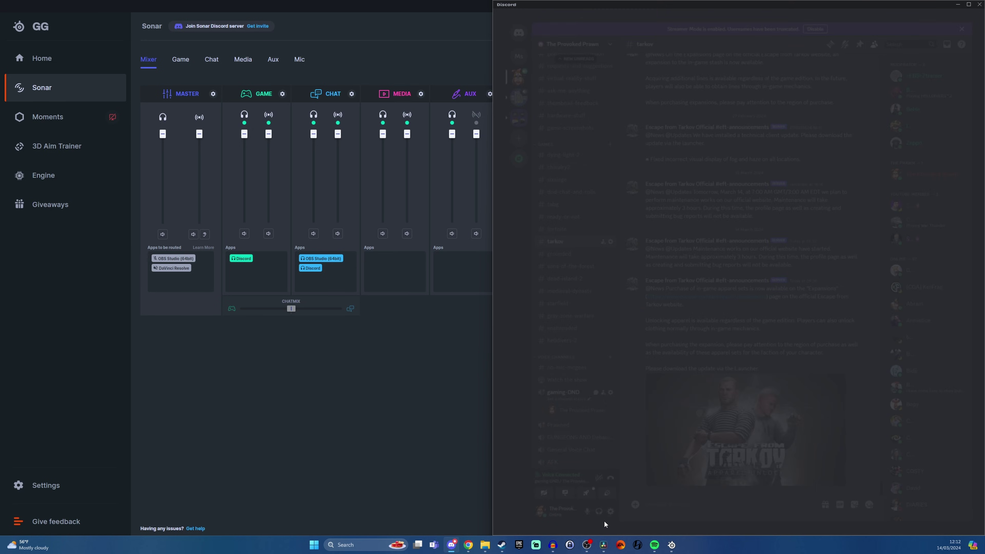
click(572, 292)
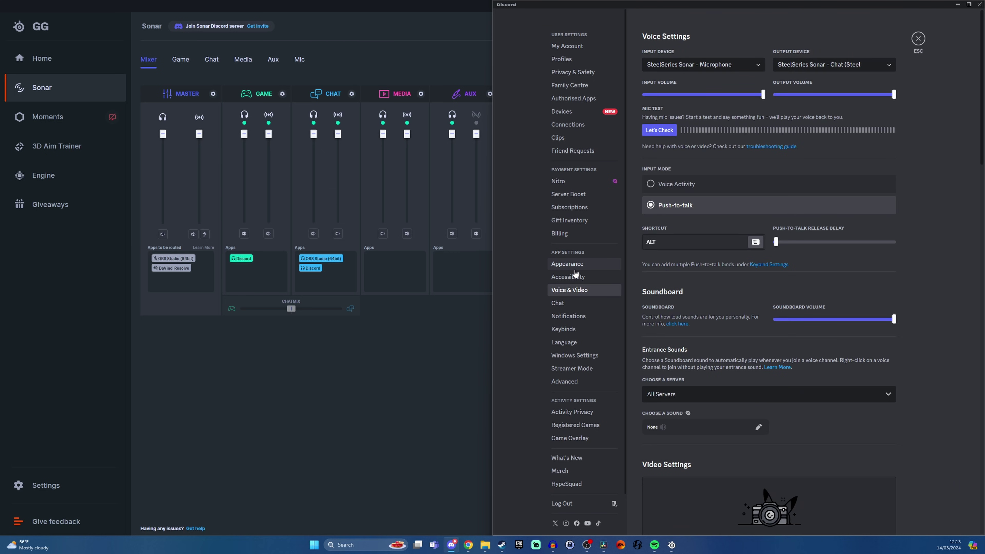
Set Discord's input device to SteelSeries Sonar - Microphone and output device to SteelSeries Sonar - Chat, then leave the settings.
click(715, 66)
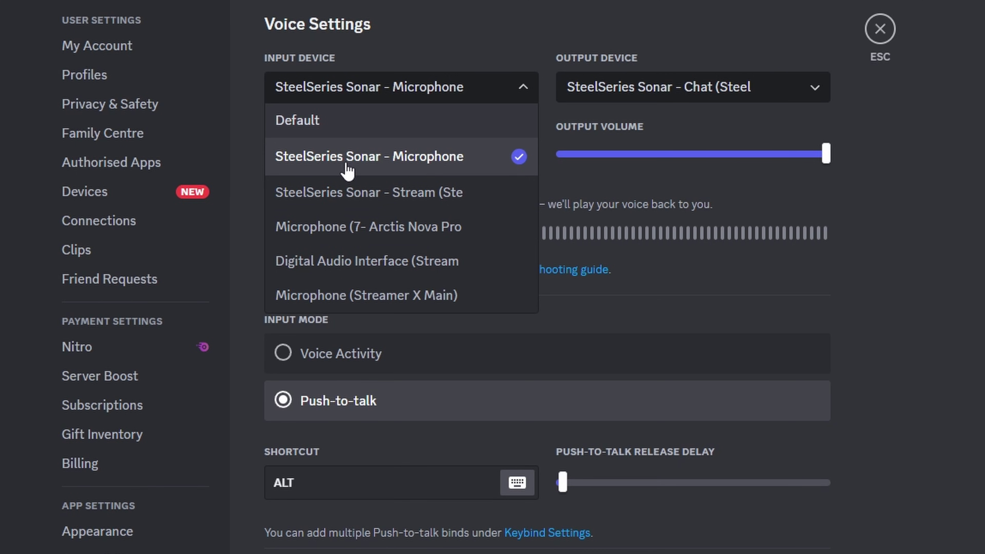
click(417, 170)
click(632, 98)
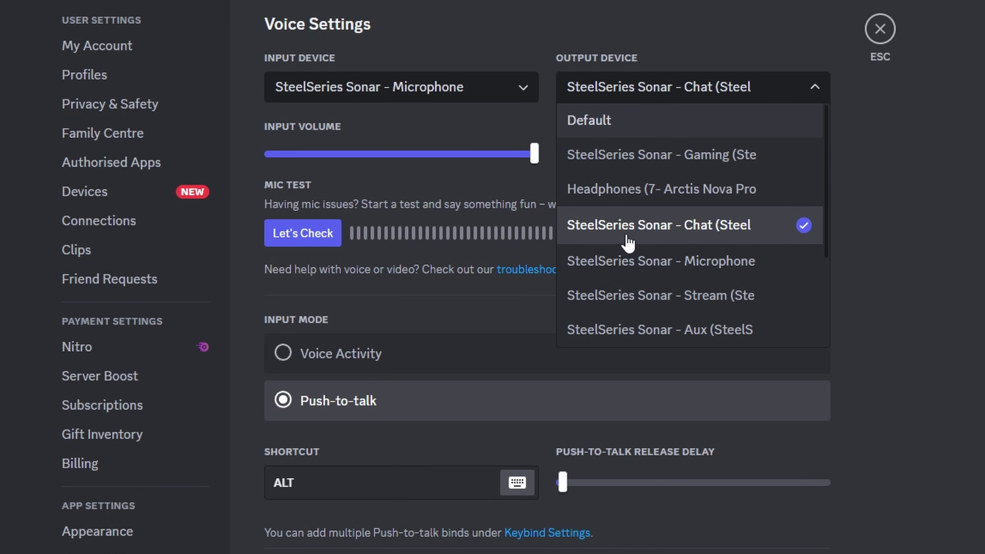
click(694, 234)
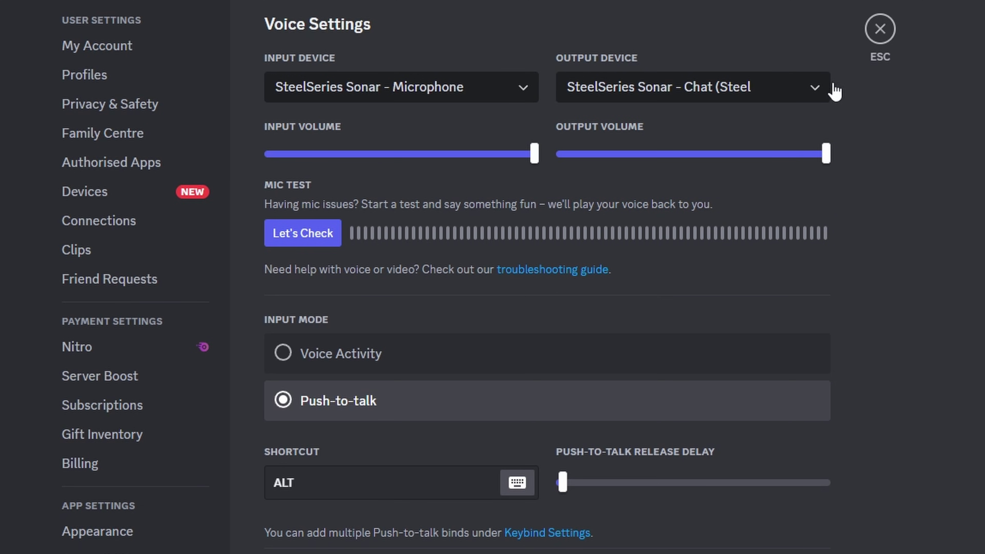
click(878, 44)
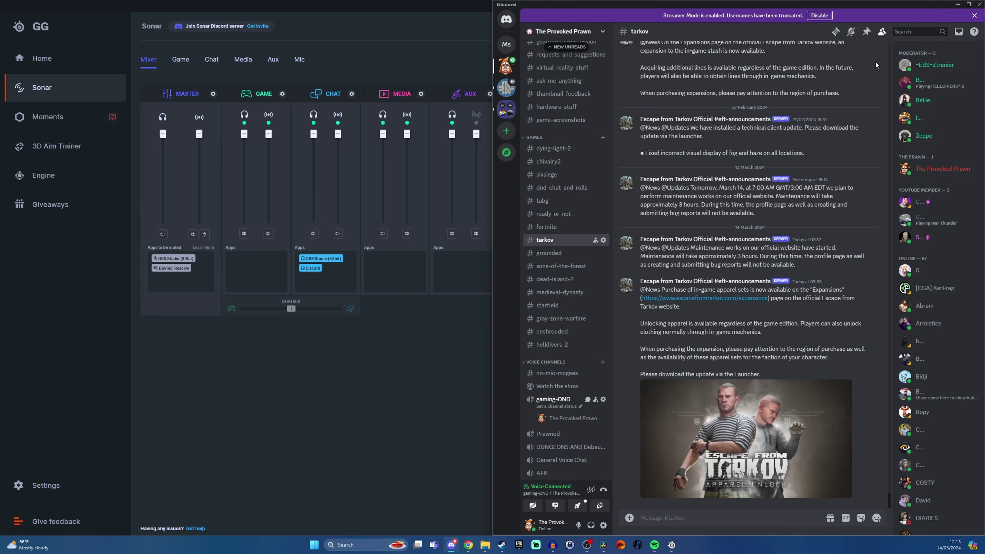
Switch back to SteelSeries Sonar and slightly lower the Chat channel's stream mix volume.
click(314, 137)
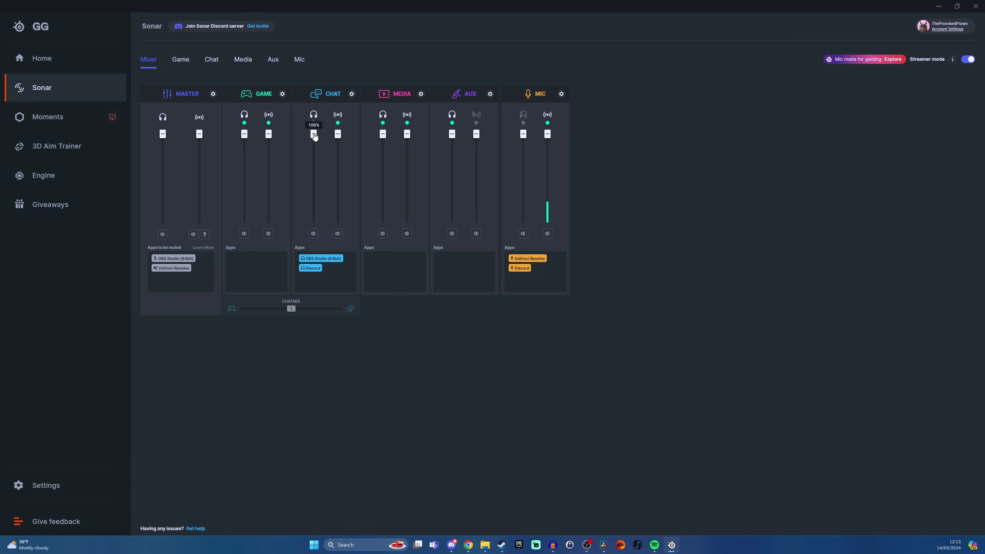
mouse_move(338, 133)
mouse_down()
mouse_move(339, 154)
mouse_move(337, 139)
mouse_up()
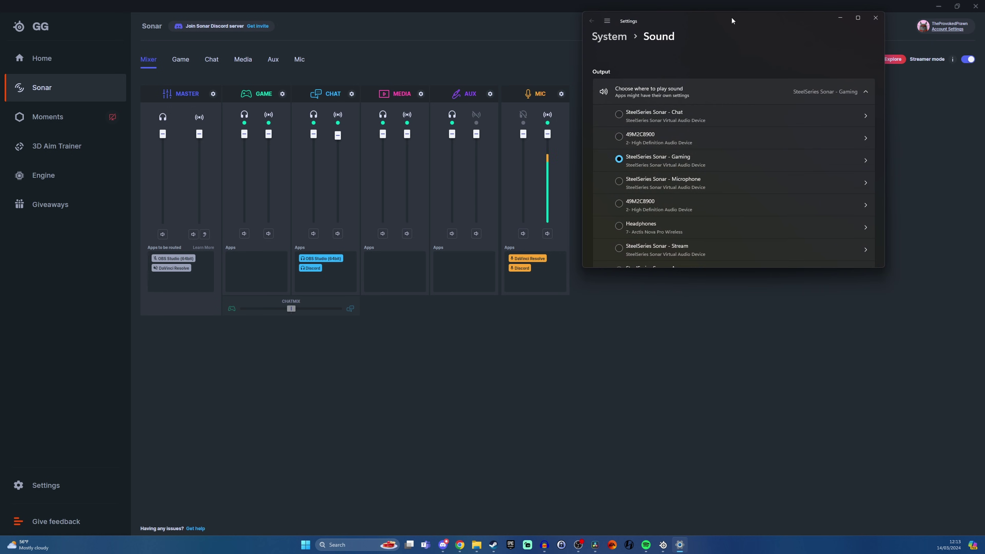
Enlarge the Windows Sound settings window and review the selected output and input devices.
drag(738, 278, 738, 526)
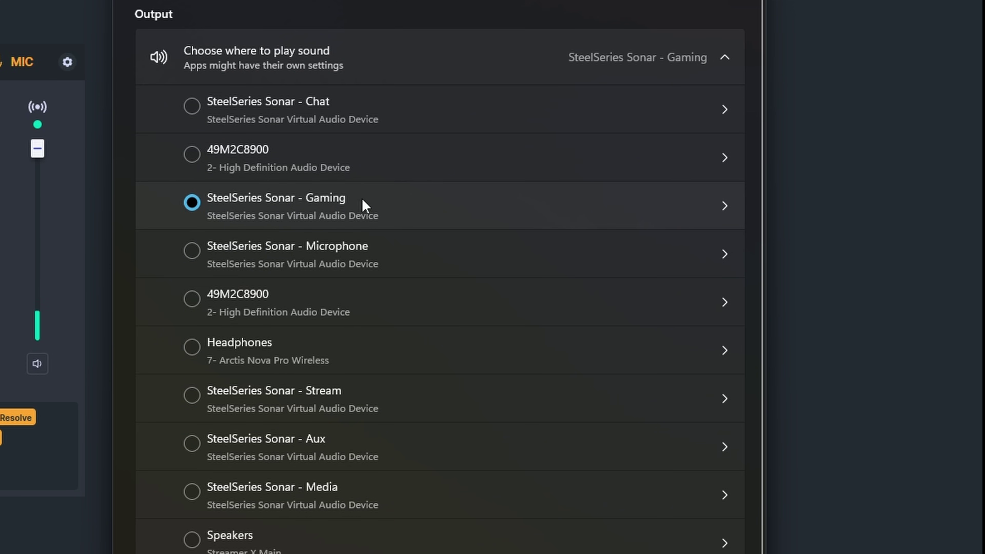
scroll(356, 246, down, 10)
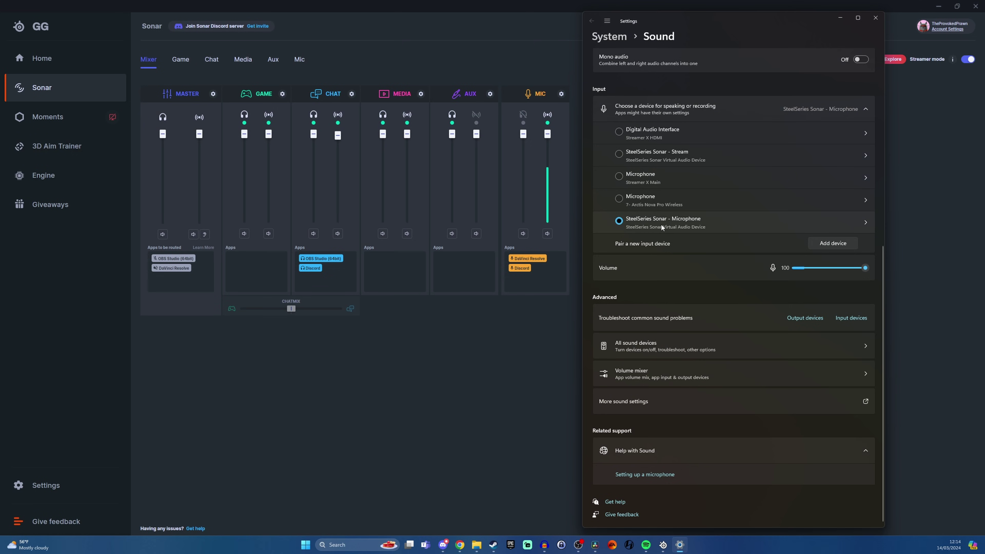
scroll(697, 247, up, 5)
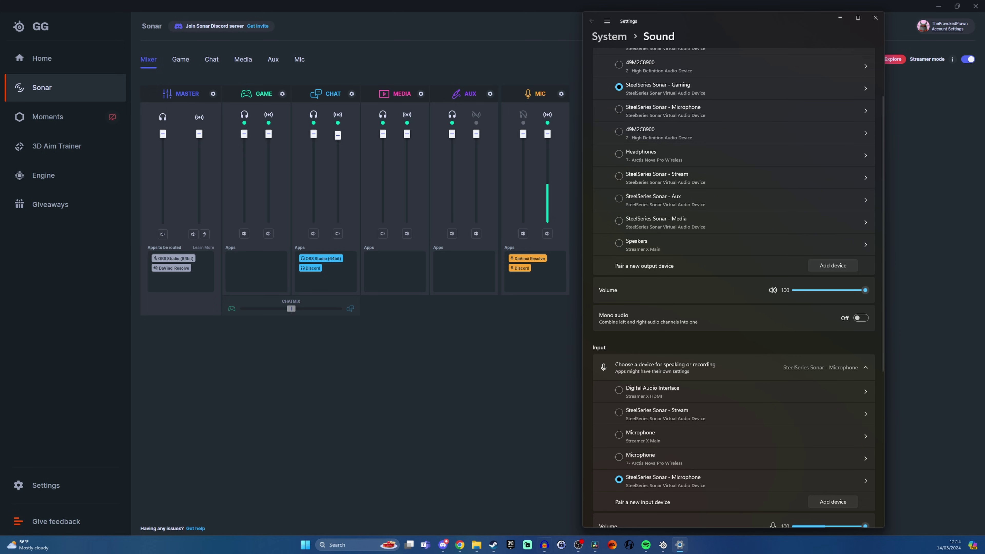
Switch to OBS and set Mic/Auxiliary Audio to SteelSeries Sonar - Stream in the audio settings.
click(578, 544)
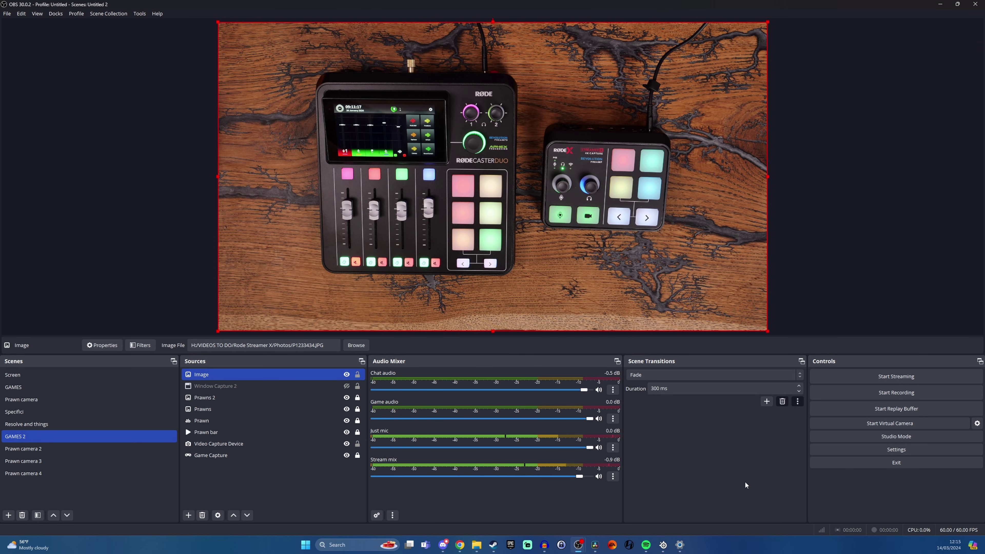
click(879, 451)
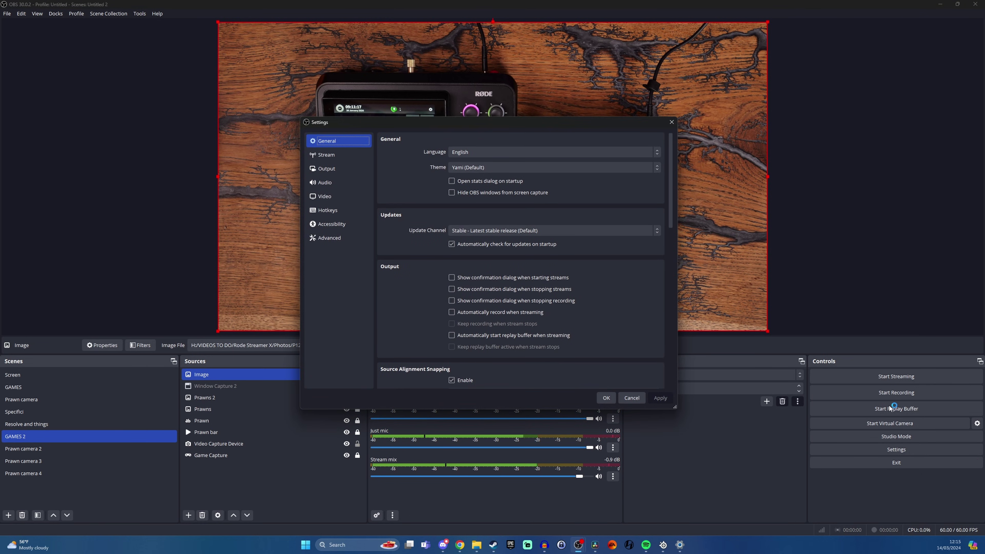
click(331, 189)
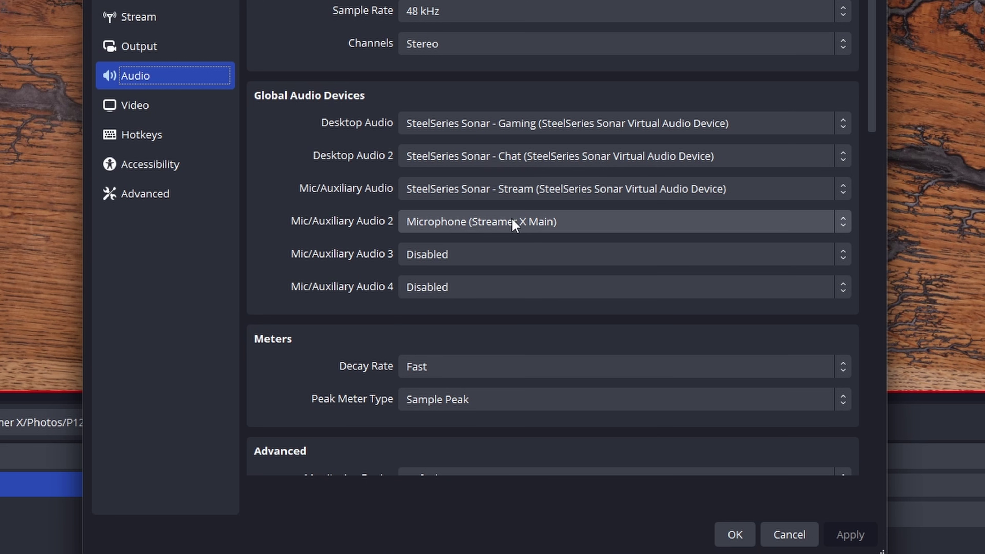
click(503, 252)
click(359, 215)
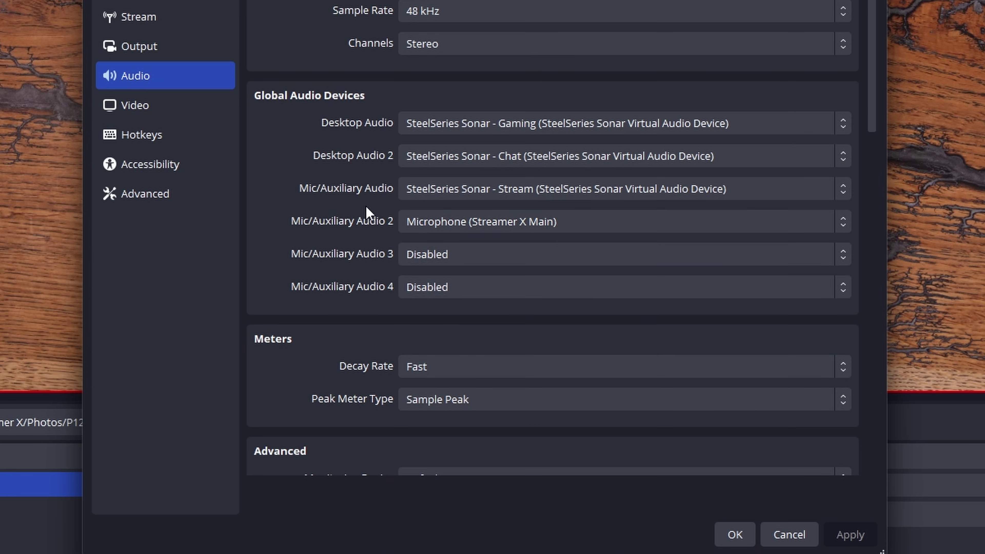
click(433, 190)
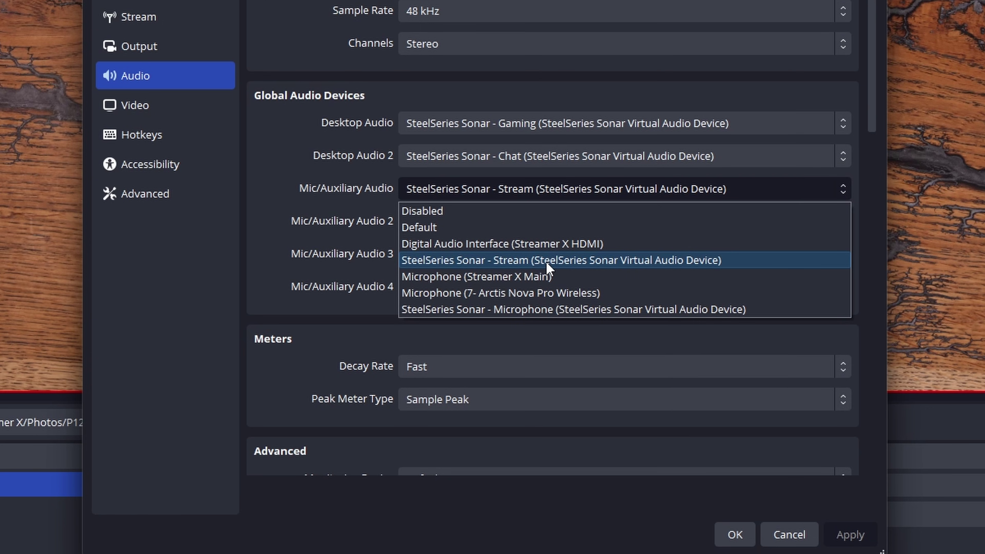
click(563, 264)
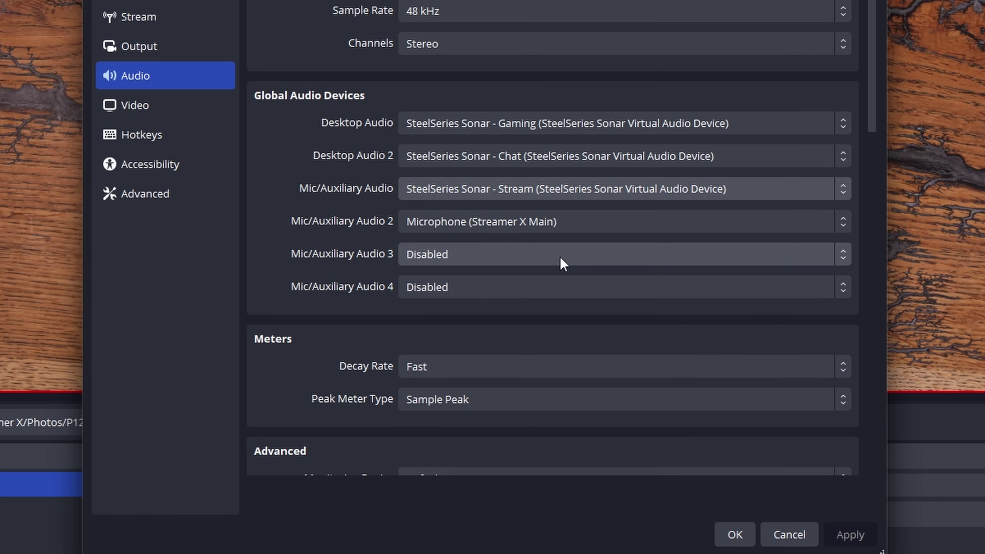
Set Desktop Audio to SteelSeries Sonar - Gaming and Desktop Audio 2 to SteelSeries Sonar - Chat.
click(513, 125)
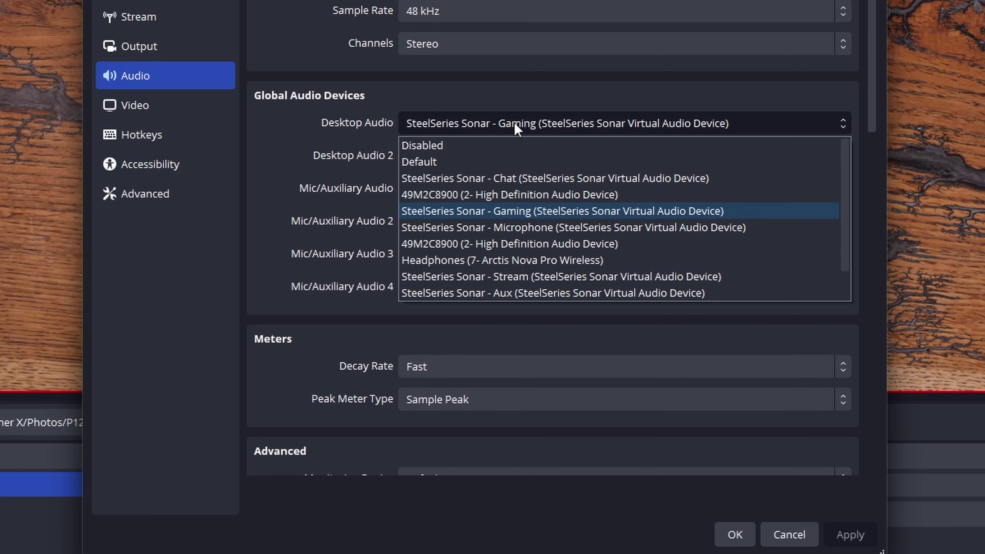
click(415, 99)
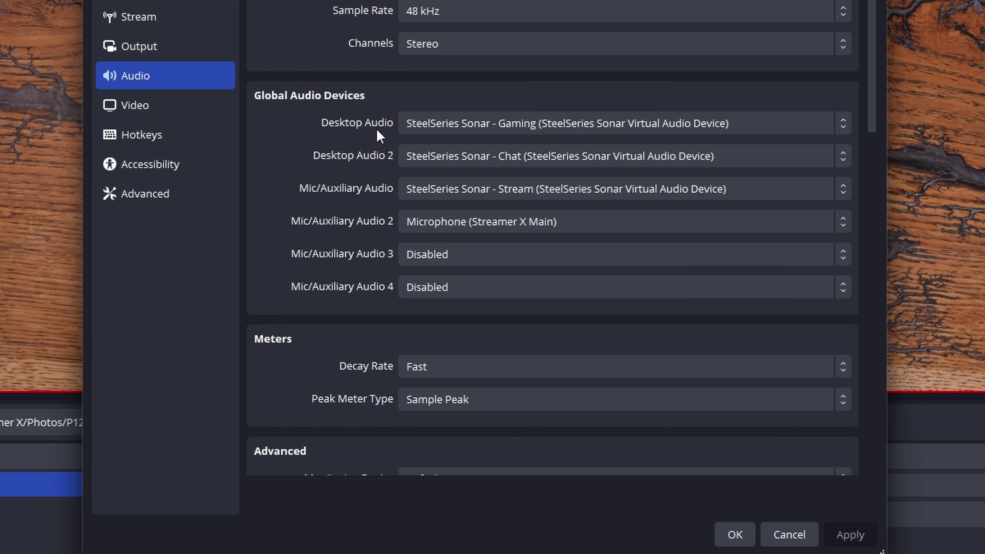
click(501, 125)
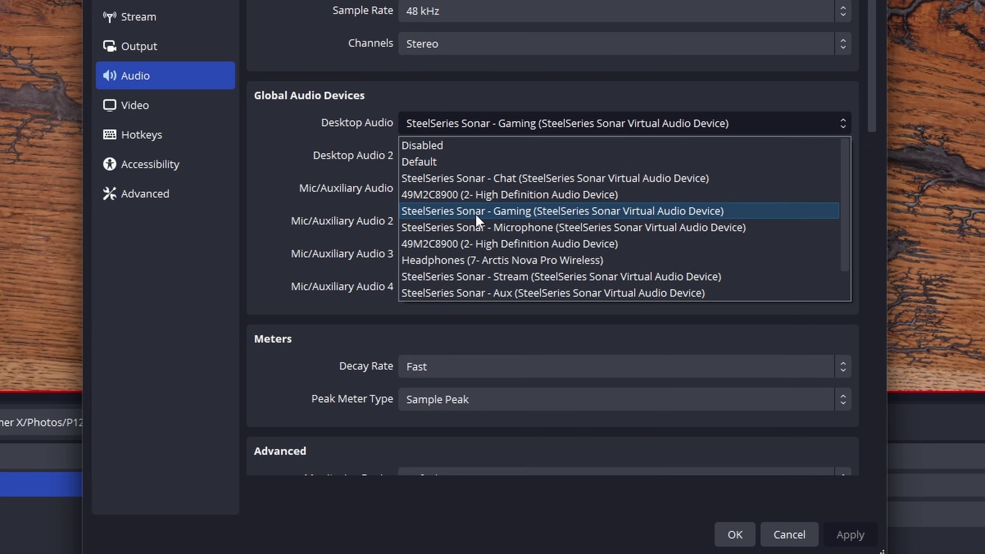
click(527, 217)
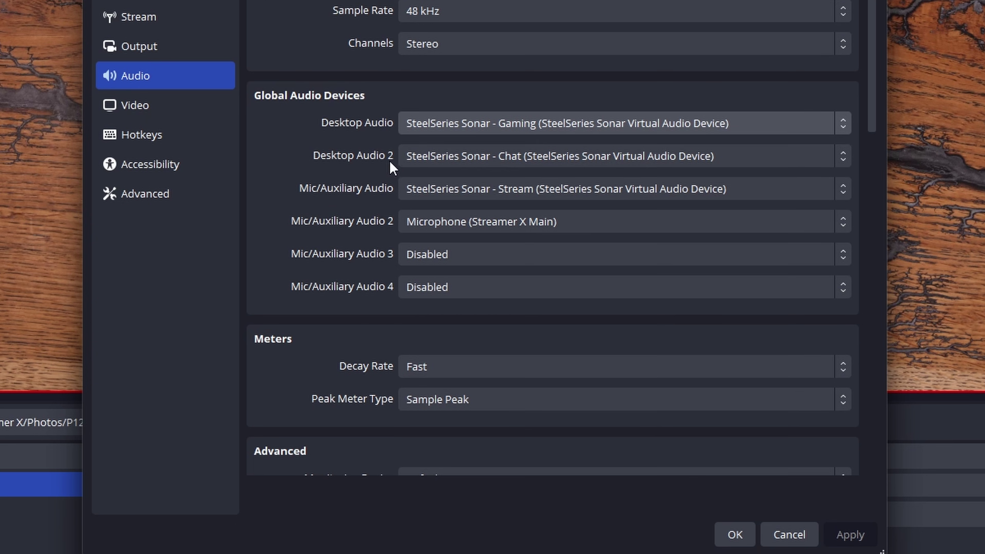
click(509, 159)
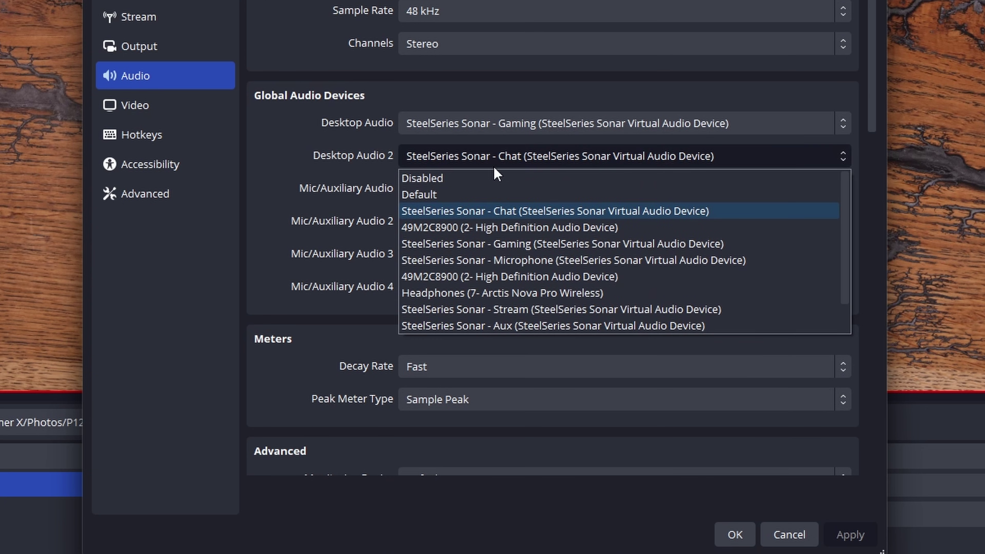
click(574, 215)
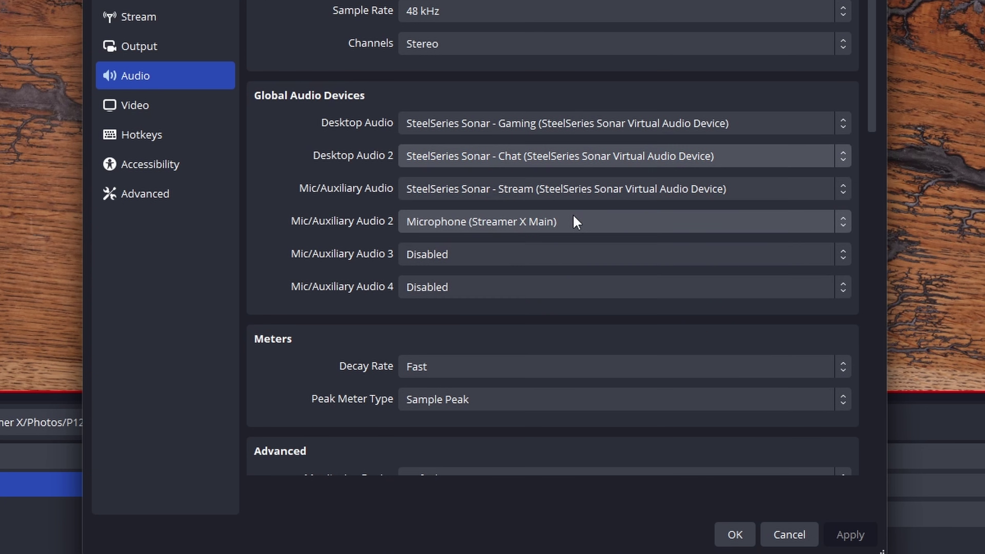
Check the devices offered for Mic/Auxiliary Audio 2 and Desktop Audio 2 without changing them.
click(550, 233)
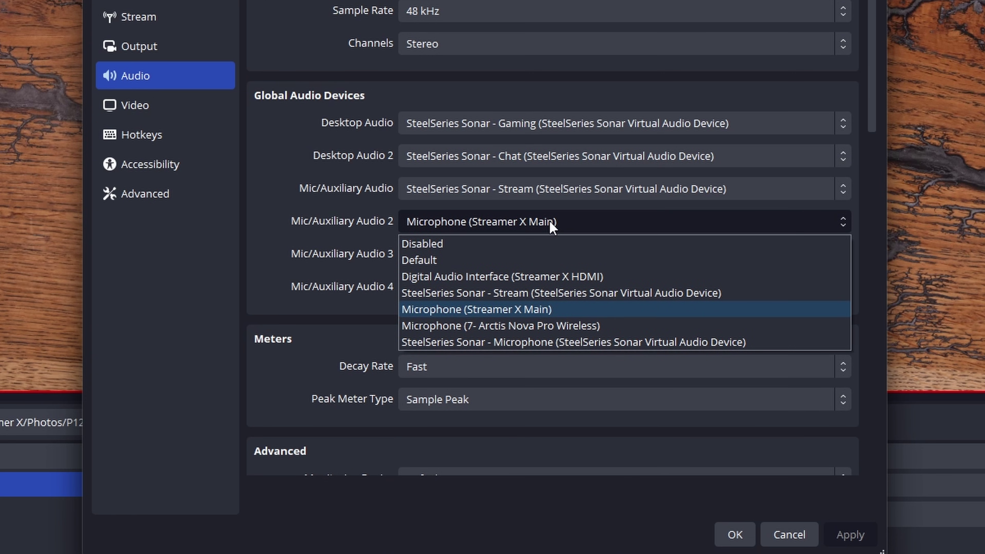
click(550, 220)
click(549, 159)
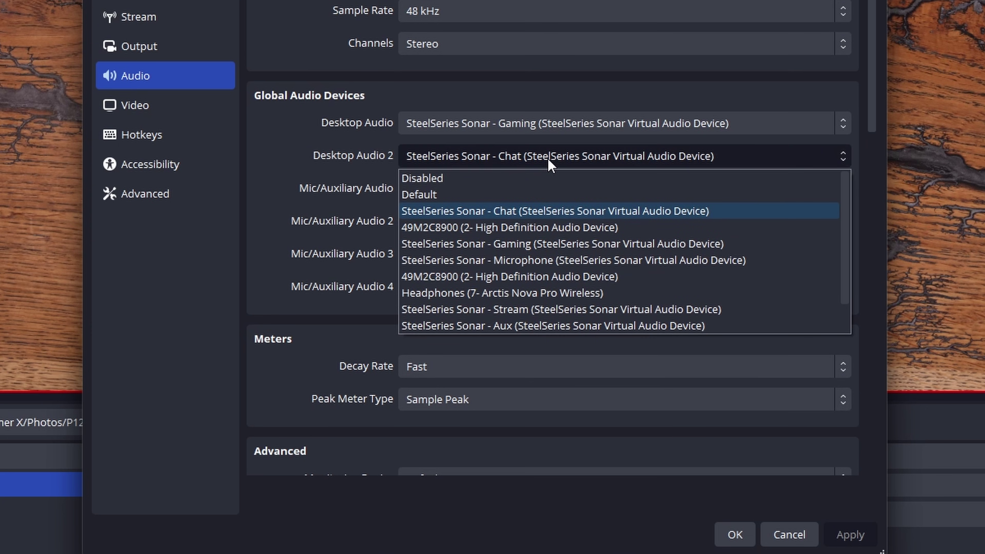
scroll(576, 262, down, 1)
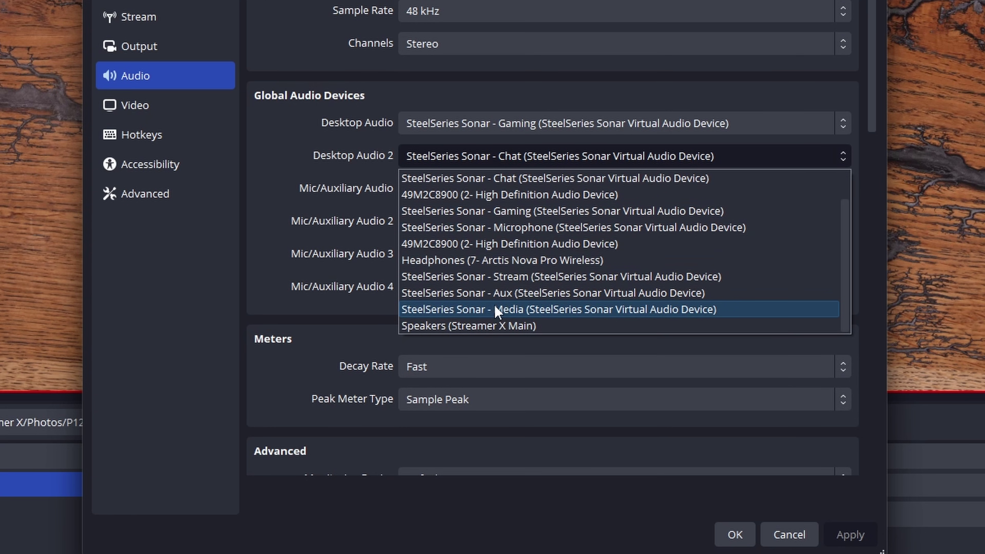
click(303, 161)
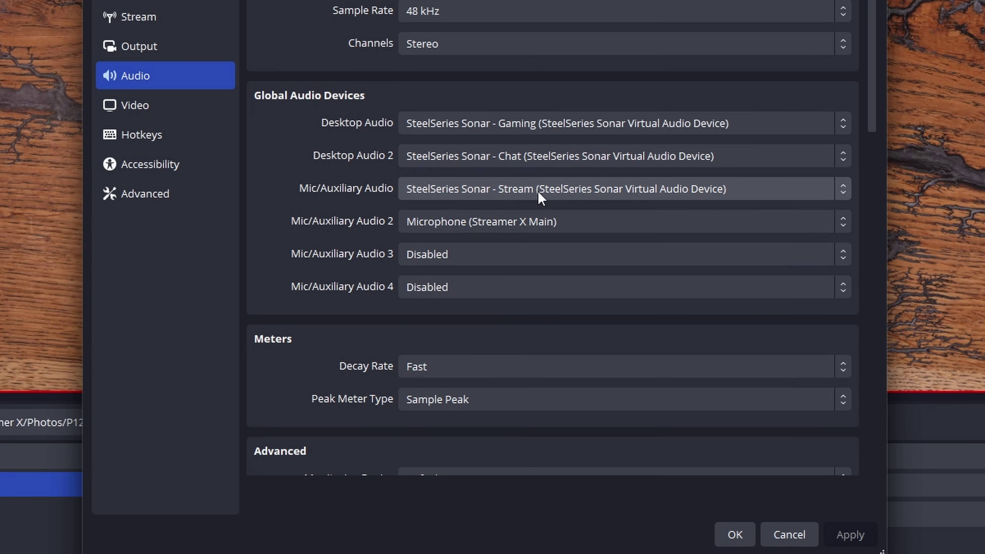
Review the Output settings down to the recording audio tracks and close the settings dialog.
click(167, 46)
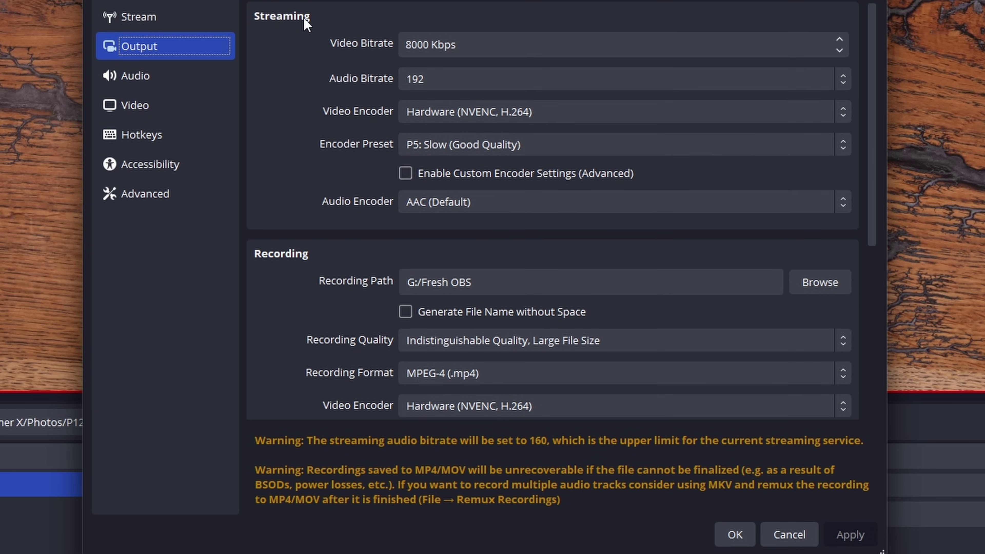
scroll(351, 162, down, 5)
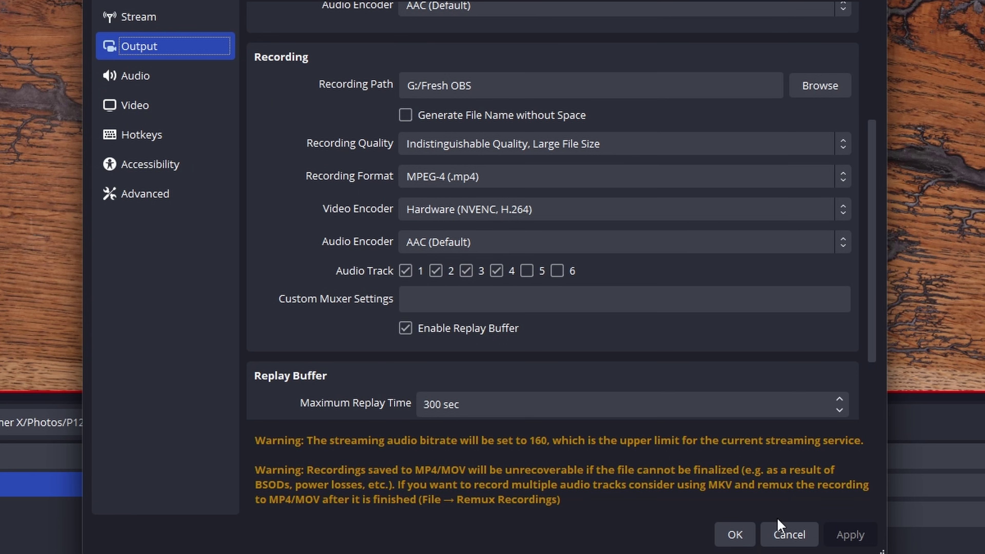
click(736, 537)
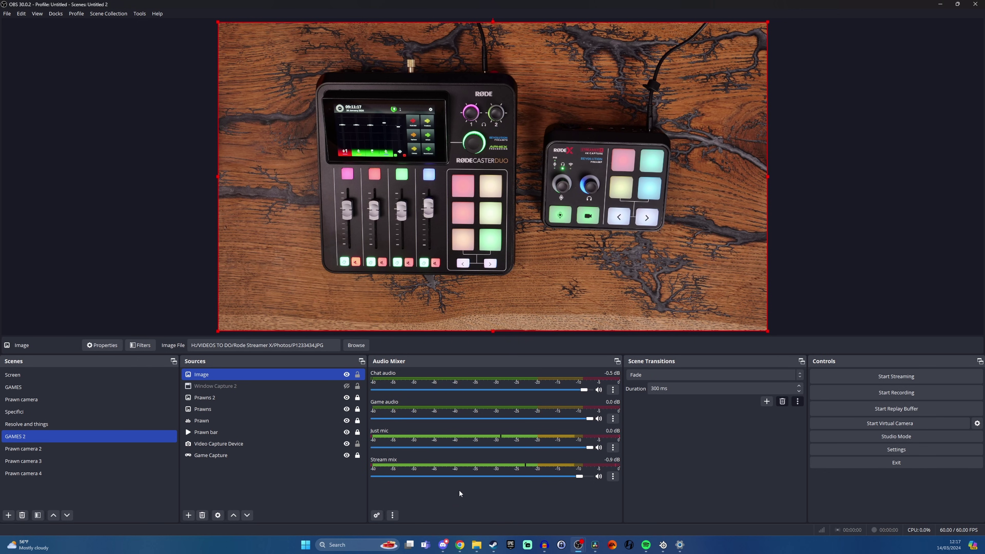
Open Advanced Audio Properties from the audio mixer and resize its window to show all sources and six tracks.
right_click(459, 490)
click(510, 528)
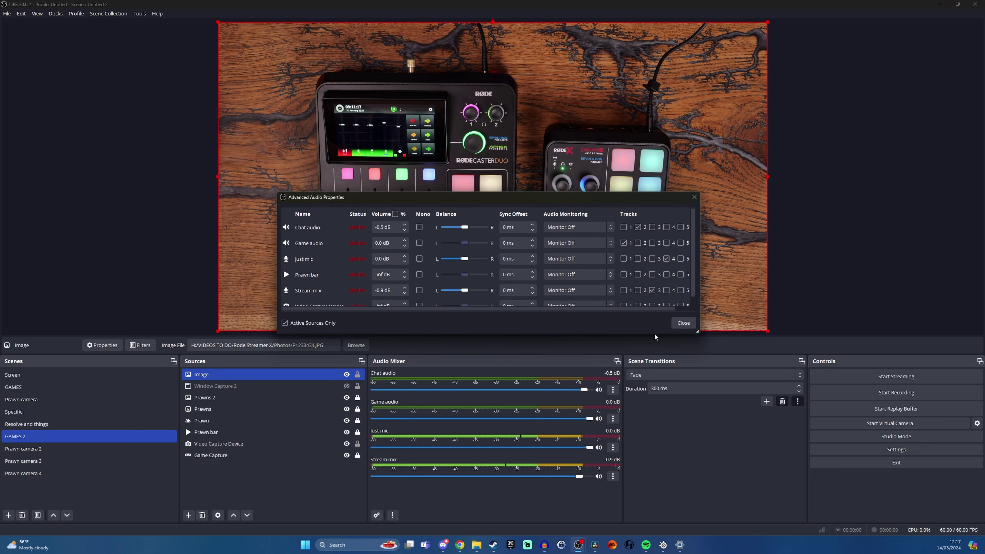
drag(655, 336, 659, 403)
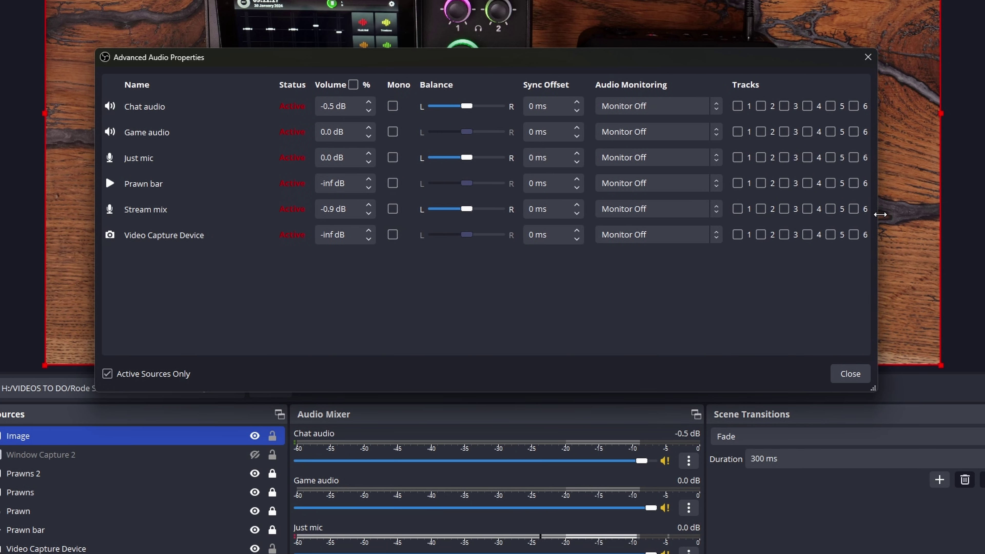
mouse_move(730, 237)
mouse_down()
mouse_move(743, 236)
mouse_move(723, 236)
mouse_up()
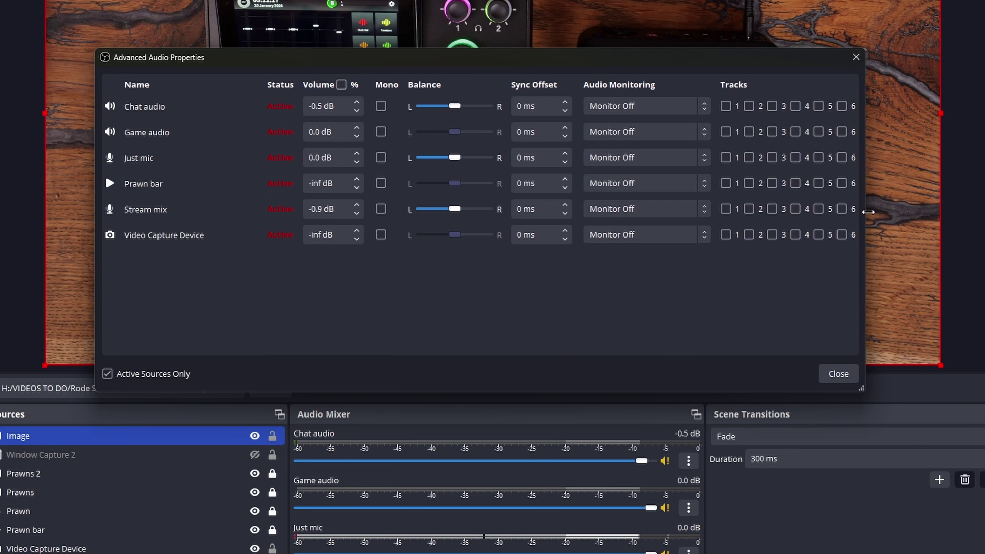
Assign Stream mix to track 1, Game audio to 2, Chat audio to 3 and Just mic to 4, then close Advanced Audio Properties.
drag(868, 212, 866, 212)
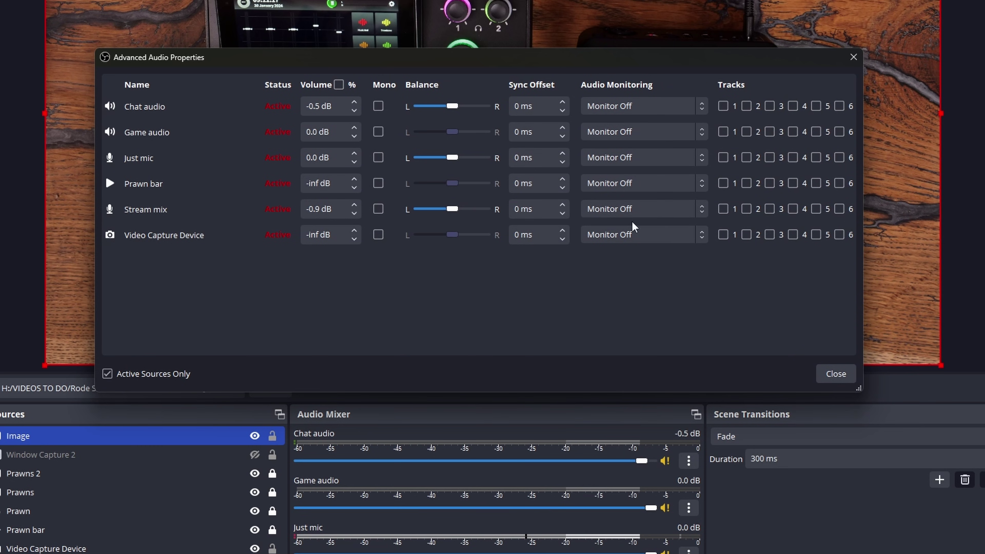
click(724, 210)
click(746, 132)
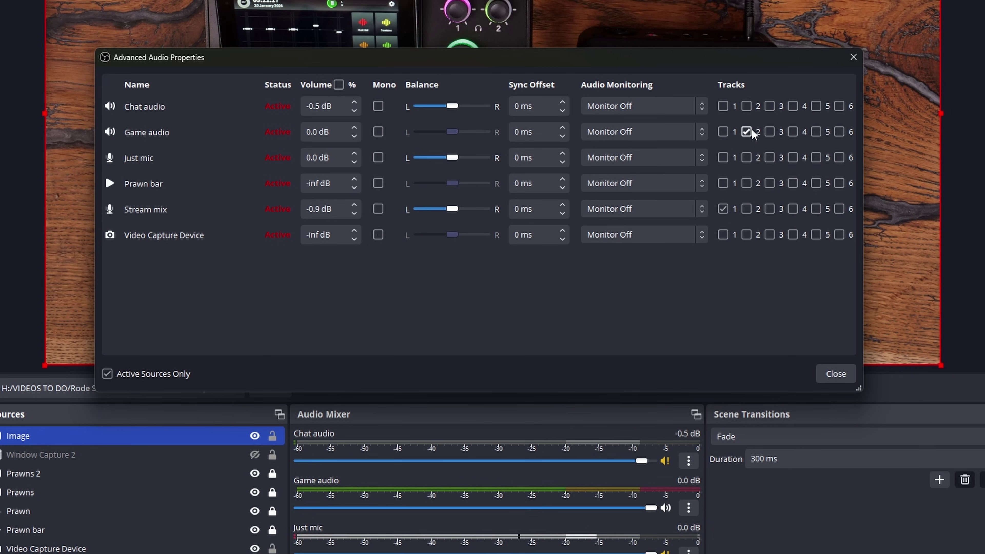
click(770, 106)
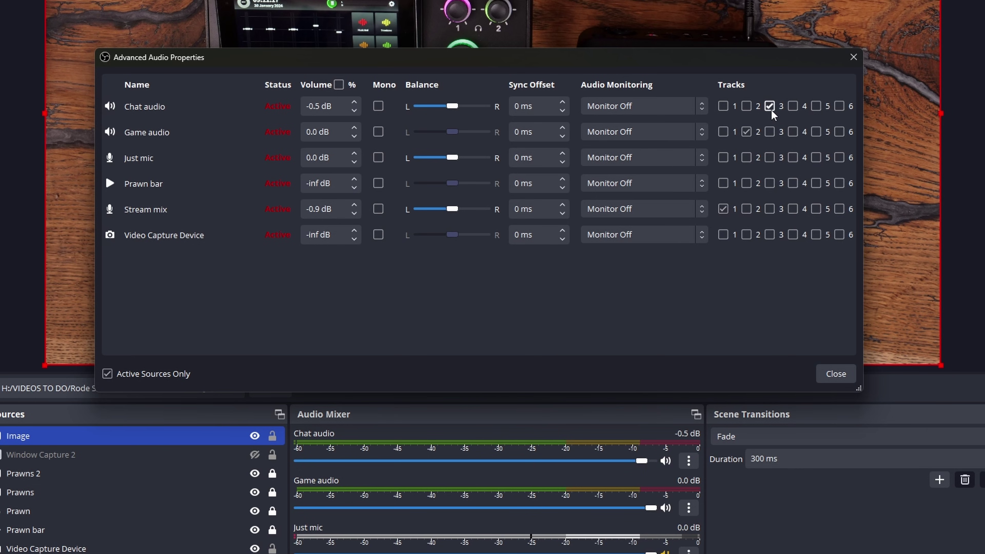
click(793, 157)
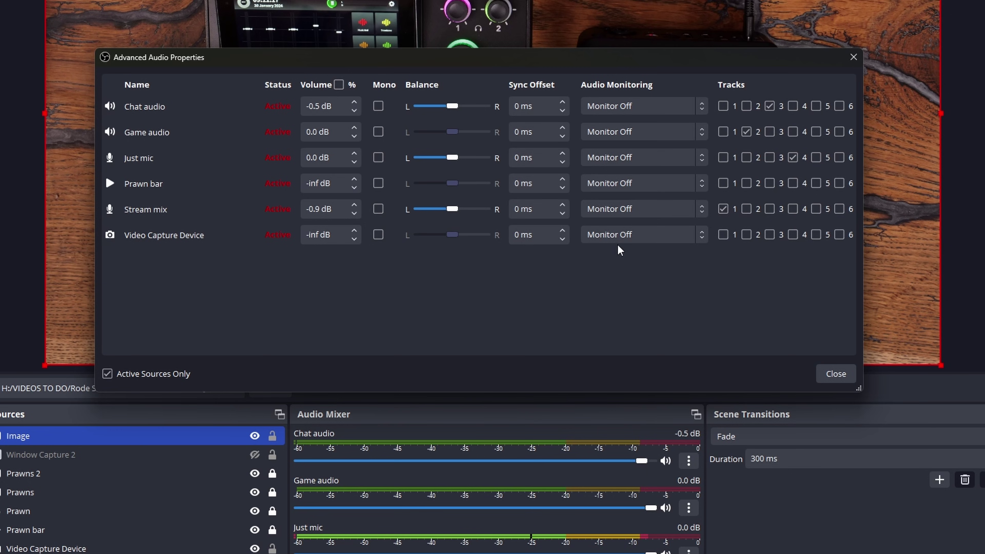
click(770, 106)
click(831, 375)
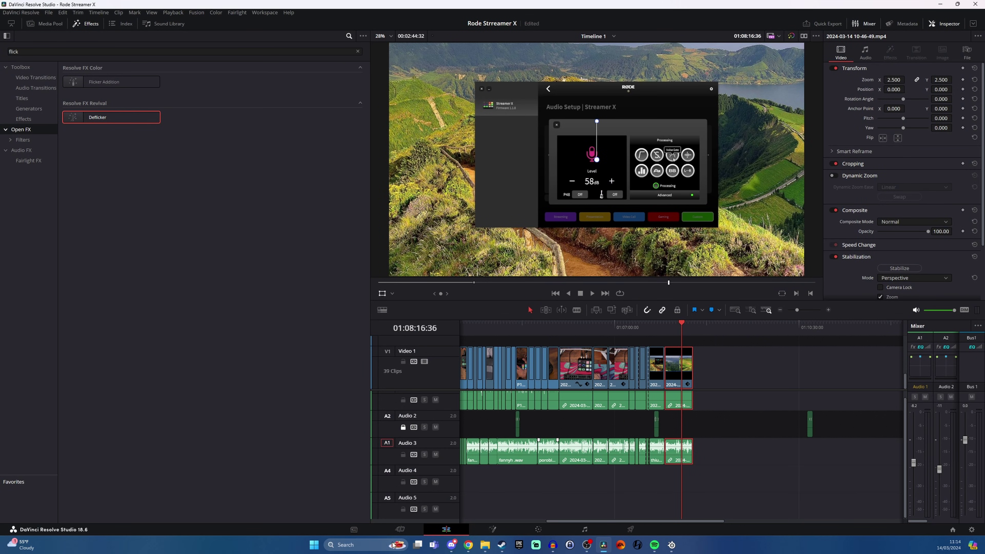
right_click(485, 544)
click(463, 424)
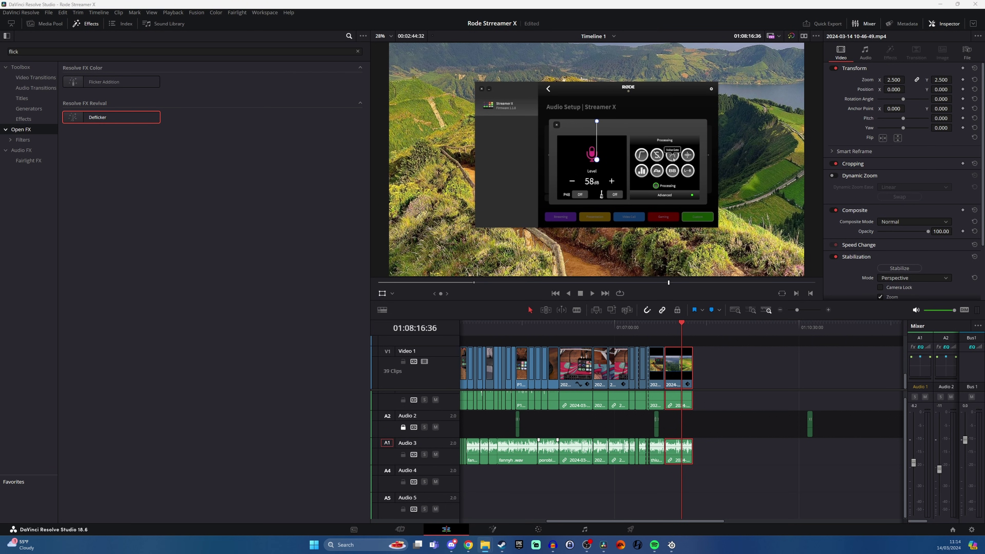
drag(597, 283, 732, 360)
key(shift+z)
key(shift+z)
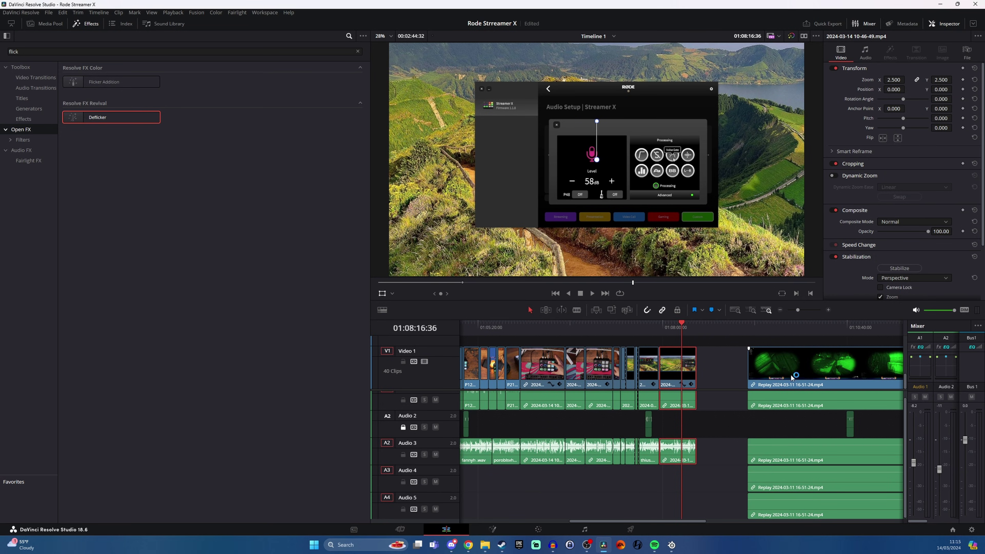
Examine the replay clip's separate audio tracks and compare their waveforms in the timeline.
click(790, 325)
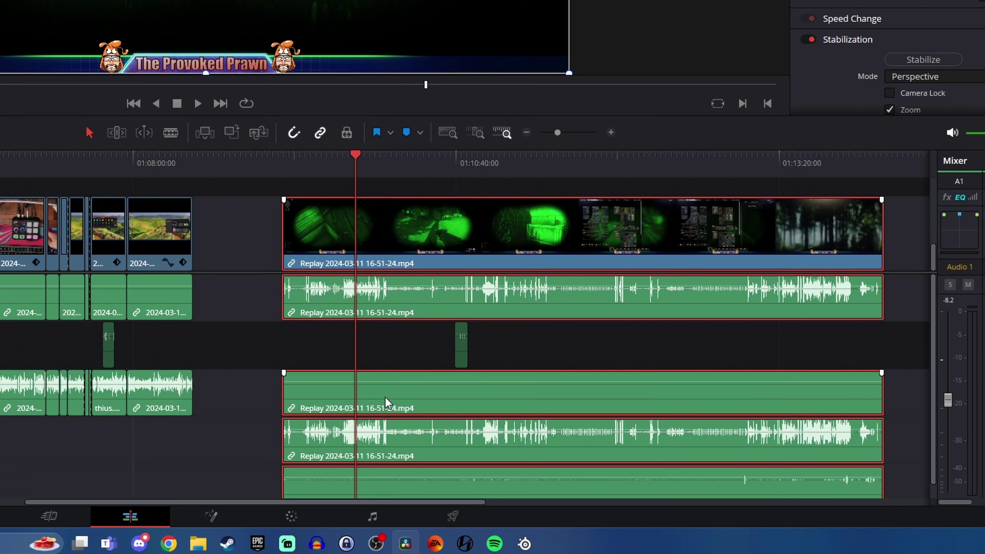
scroll(429, 409, down, 1)
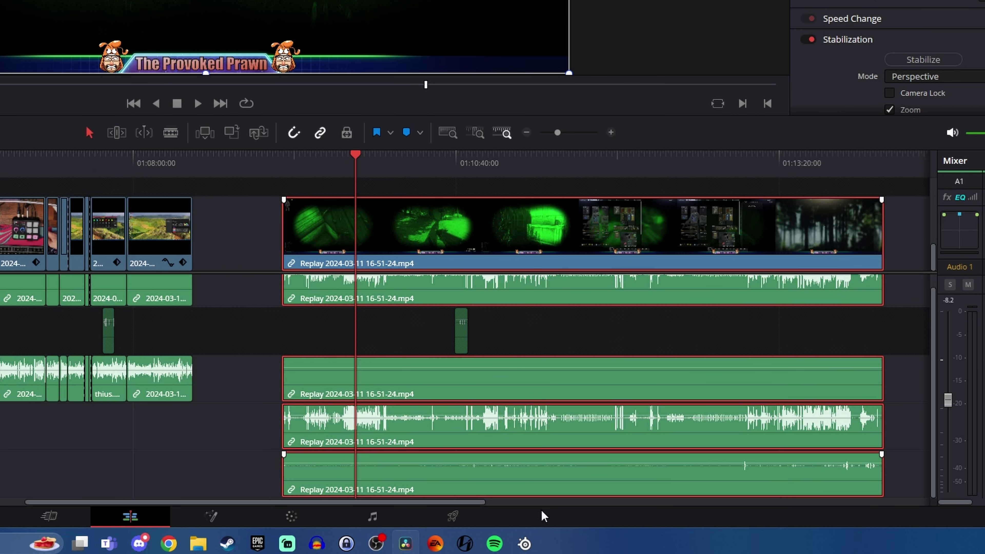
scroll(407, 442, up, 1)
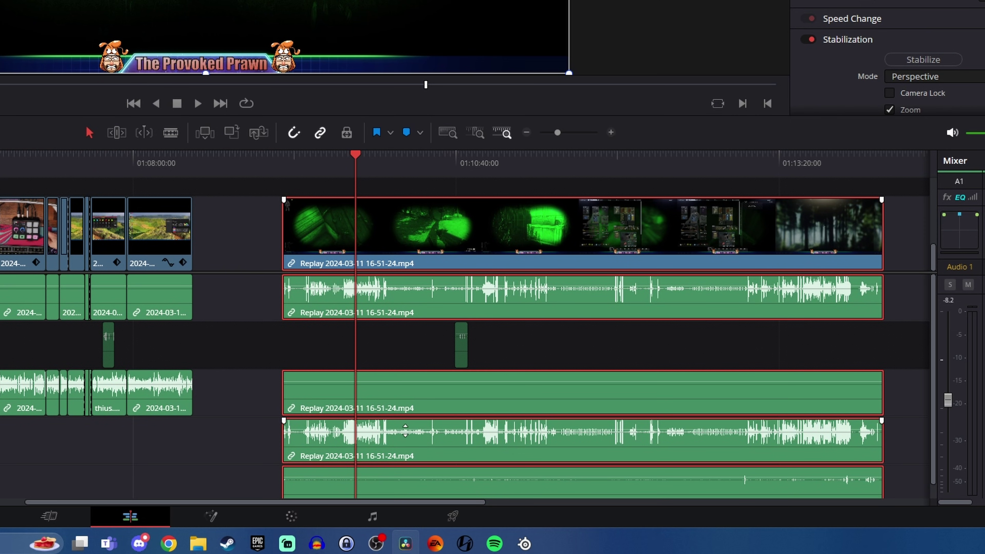
drag(405, 430, 428, 479)
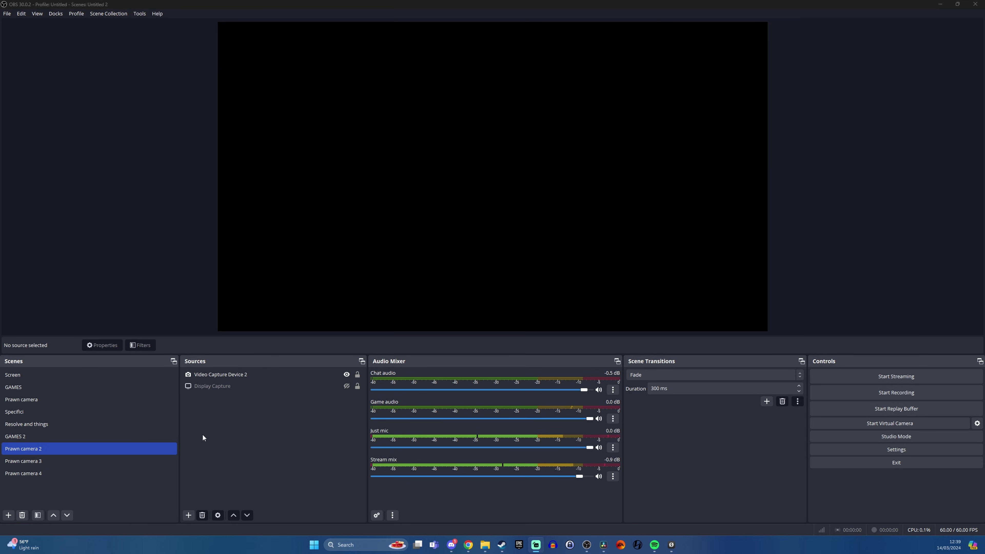
In OBS, add a new Video Capture Device source named Streamer X to the Prawn camera 2 scene.
click(189, 516)
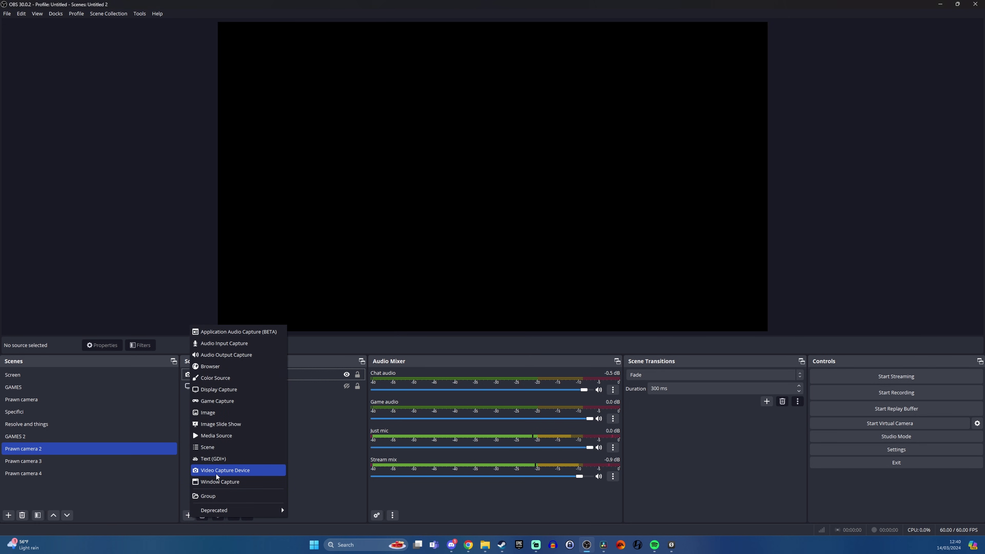
click(190, 514)
click(191, 513)
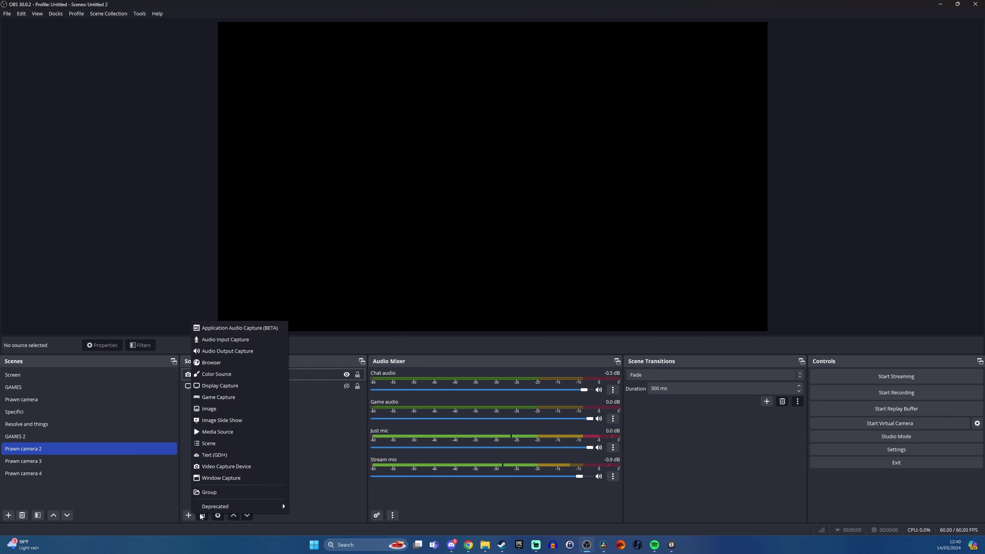
click(222, 466)
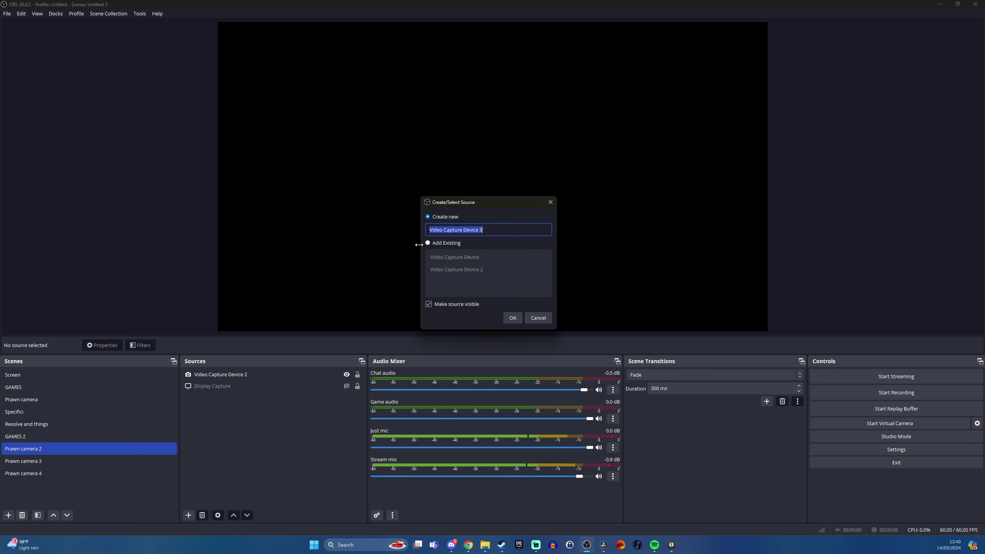
text(Streamer X)
click(512, 318)
Set the new source's device to Streamer X, confirm its properties and fit the source to the screen.
click(442, 272)
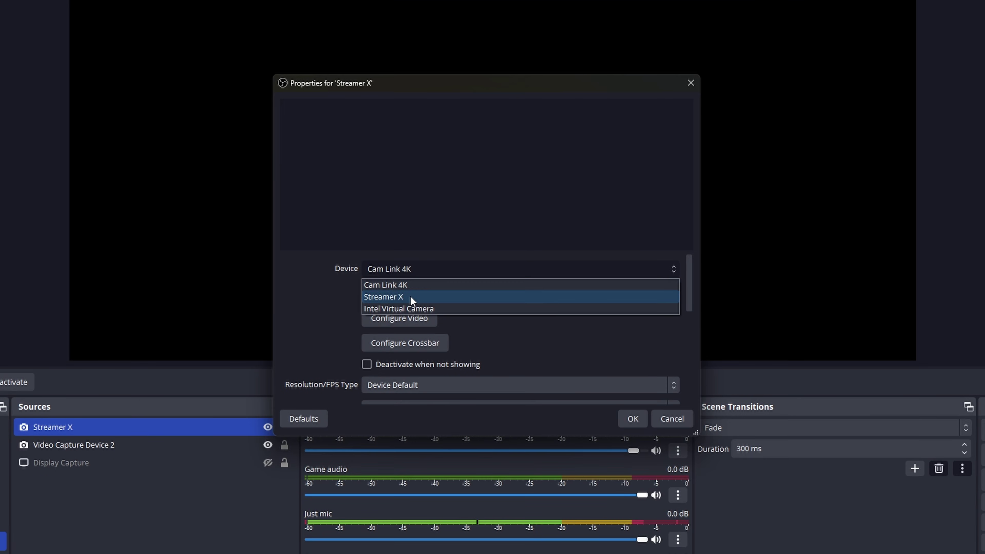
click(422, 290)
click(626, 419)
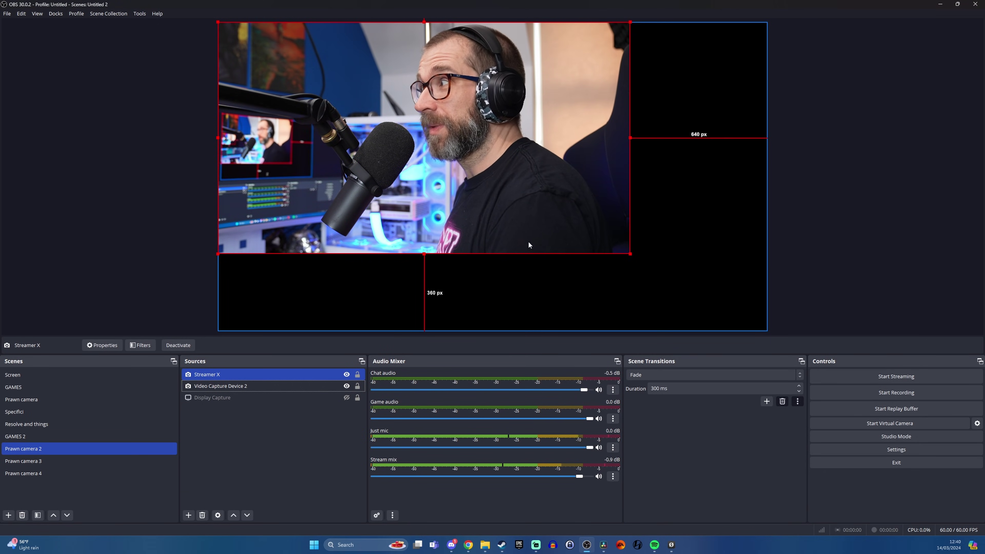
right_click(464, 159)
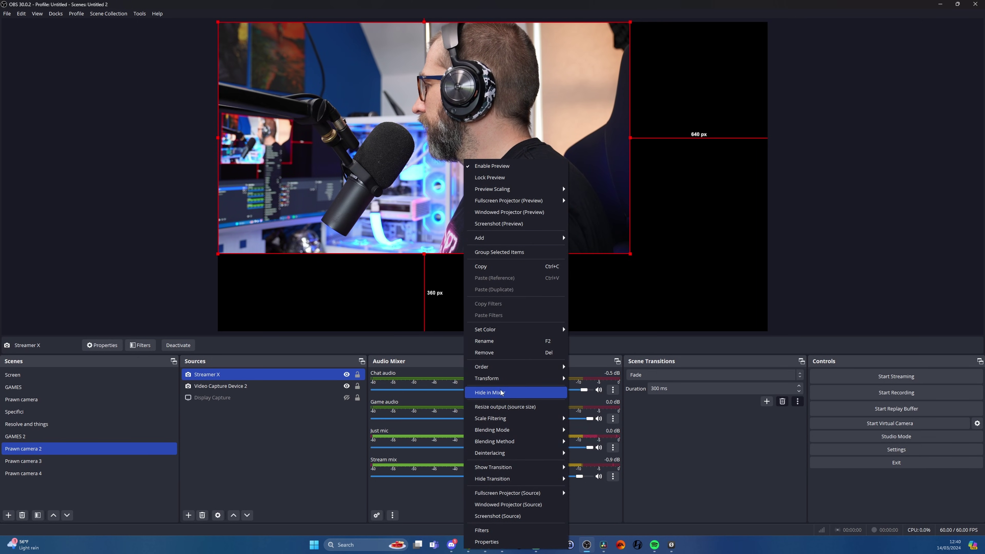
mouse_move(558, 378)
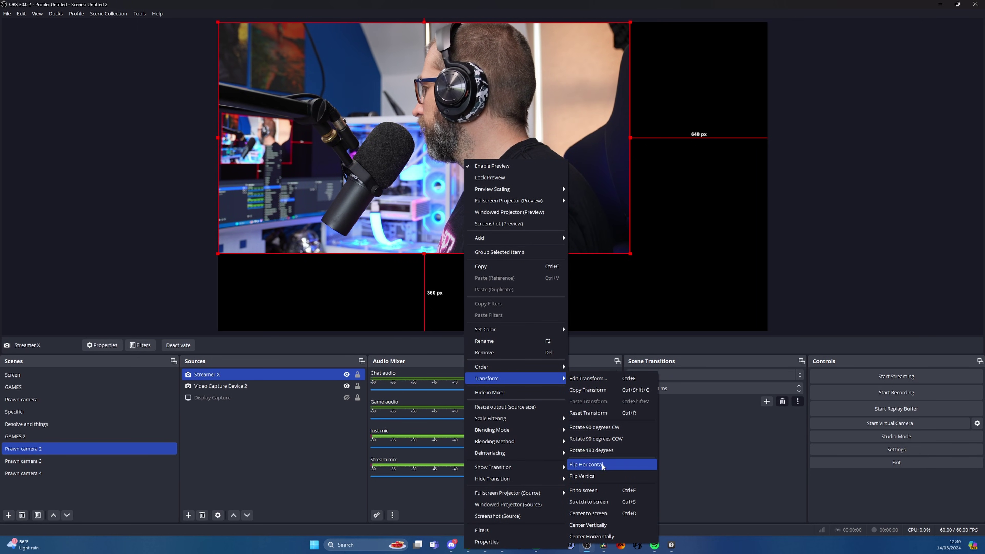
click(597, 491)
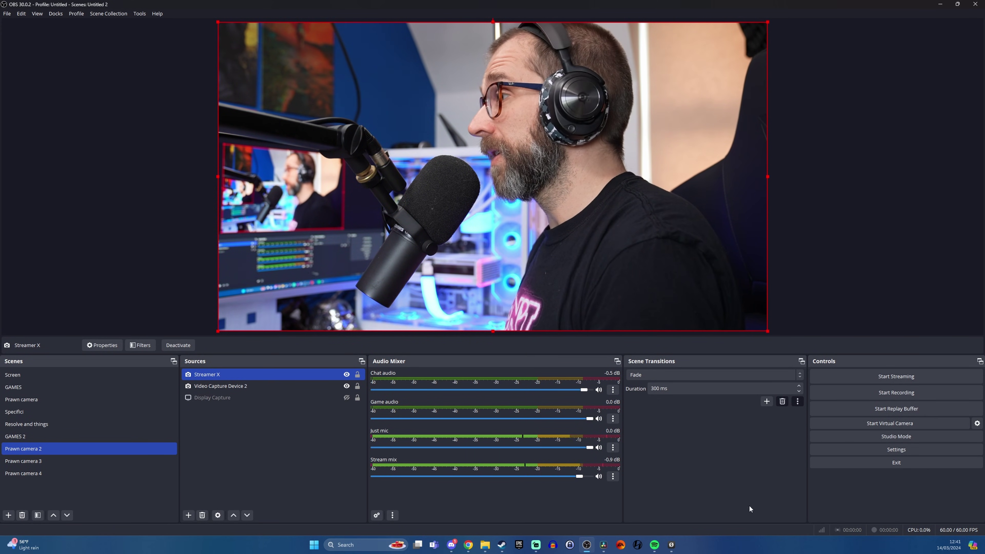
Switch to the RØDE app's Streamer X audio setup and reposition its window over the OBS preview.
click(671, 545)
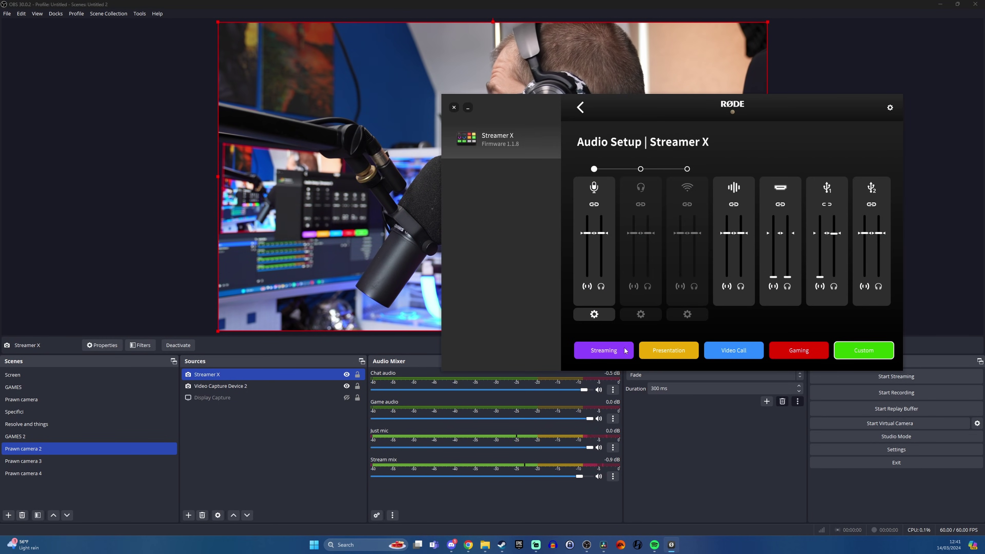
drag(643, 109, 418, 104)
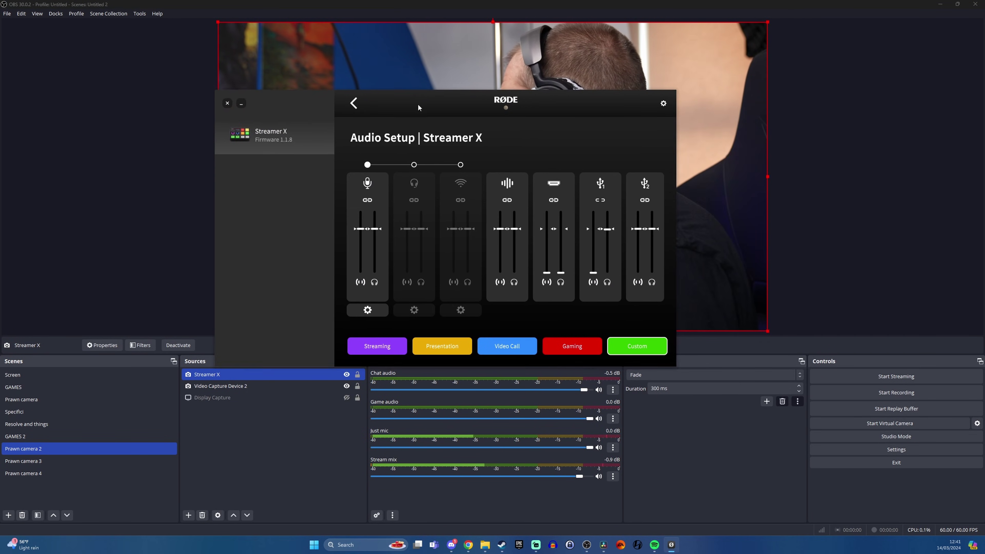